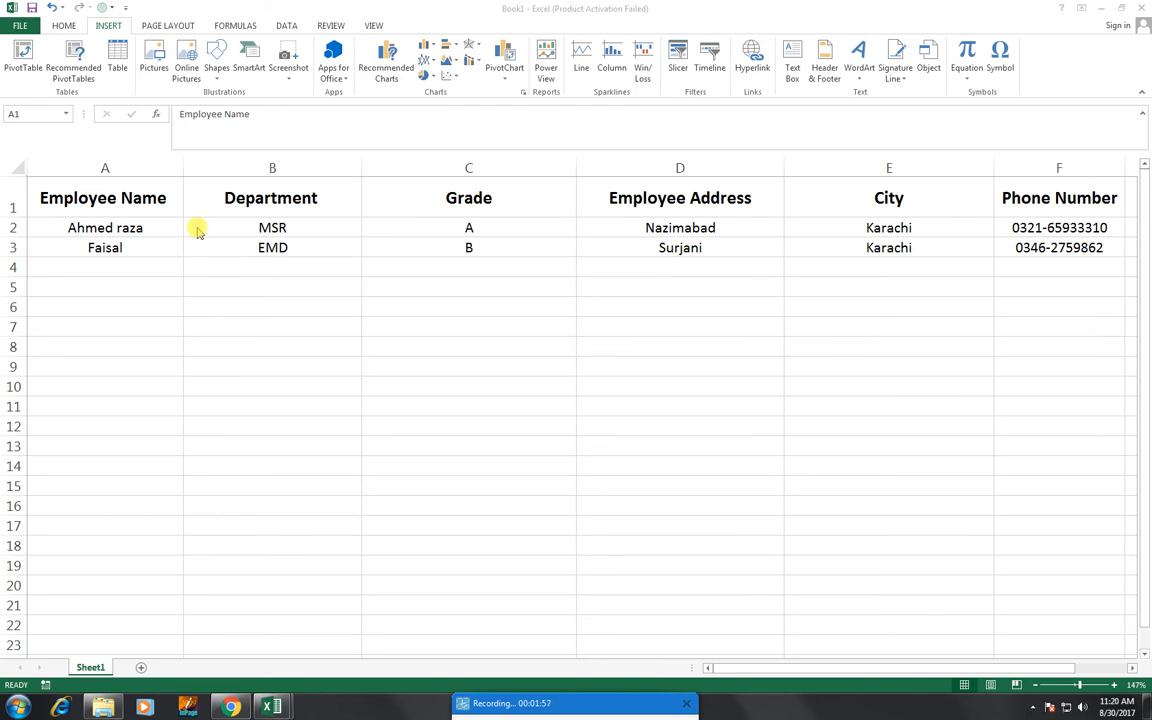
# Convert the employee range A1:F3 into table Table1, using its first row as headers.
pyautogui.click(113, 283)
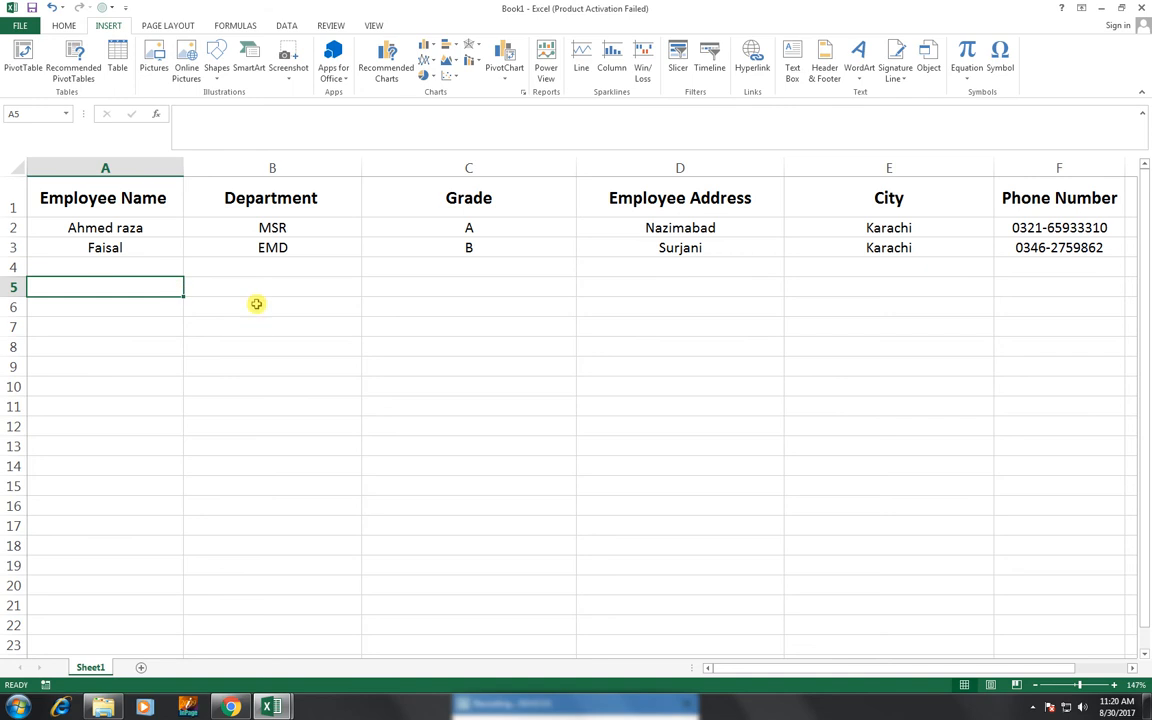
pyautogui.click(117, 60)
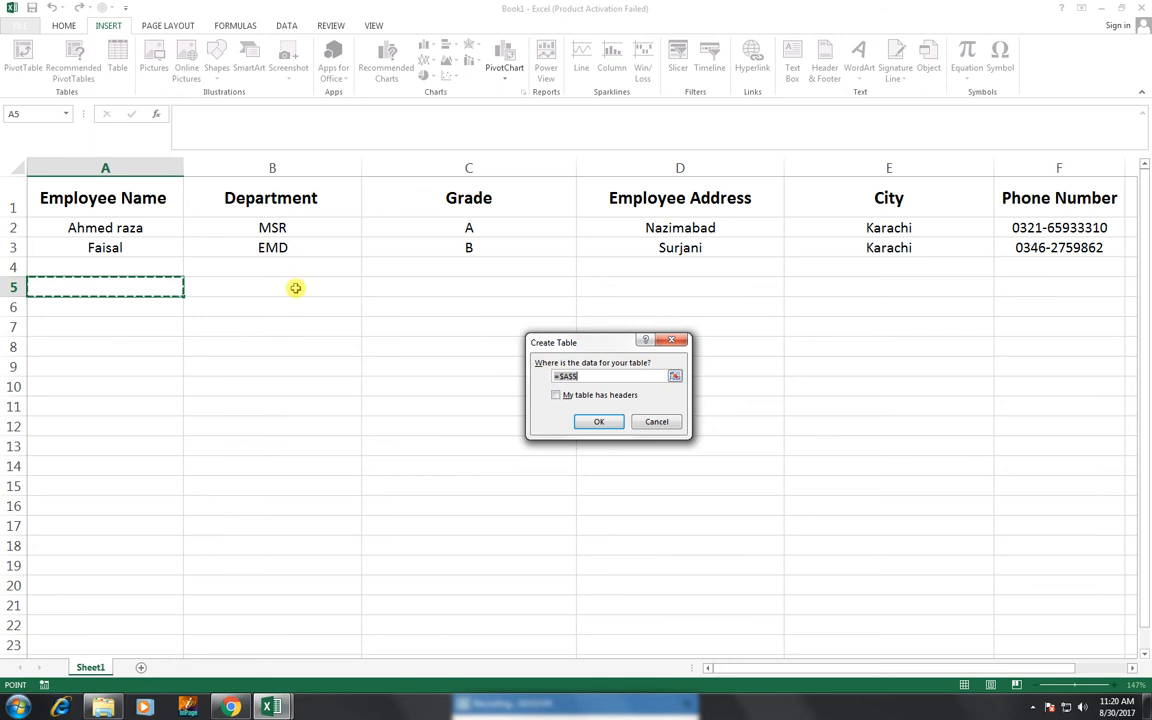
pyautogui.moveTo(129, 195); pyautogui.dragTo(1021, 239)
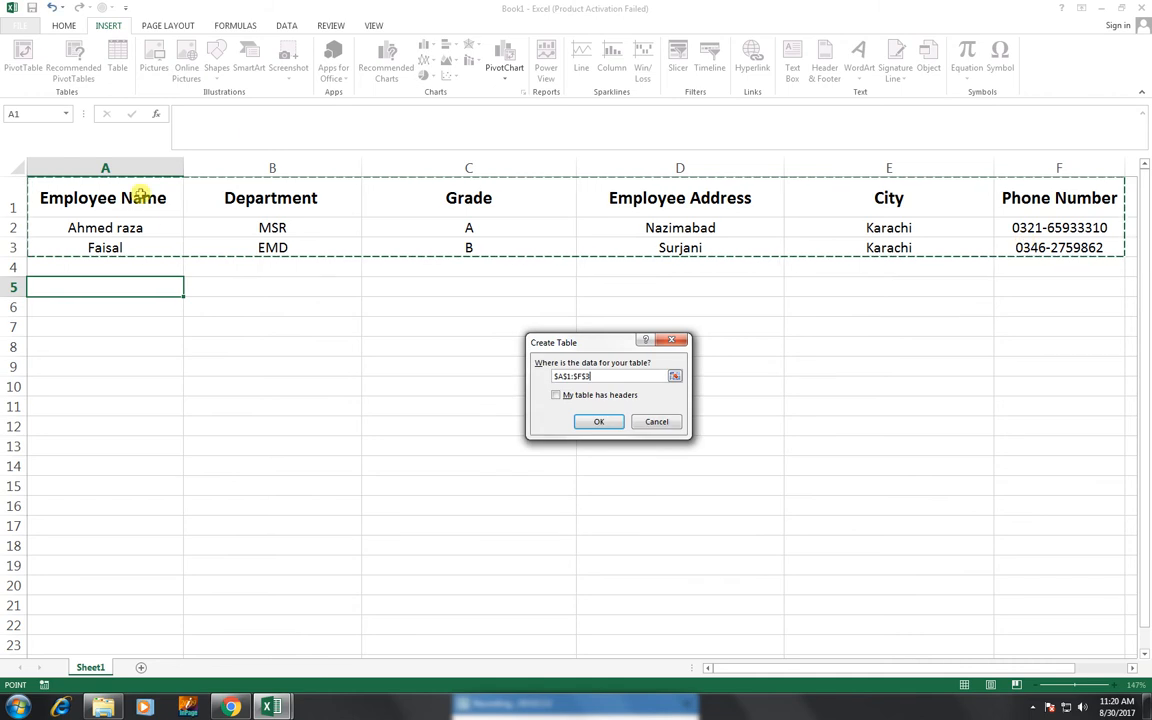
pyautogui.click(556, 396)
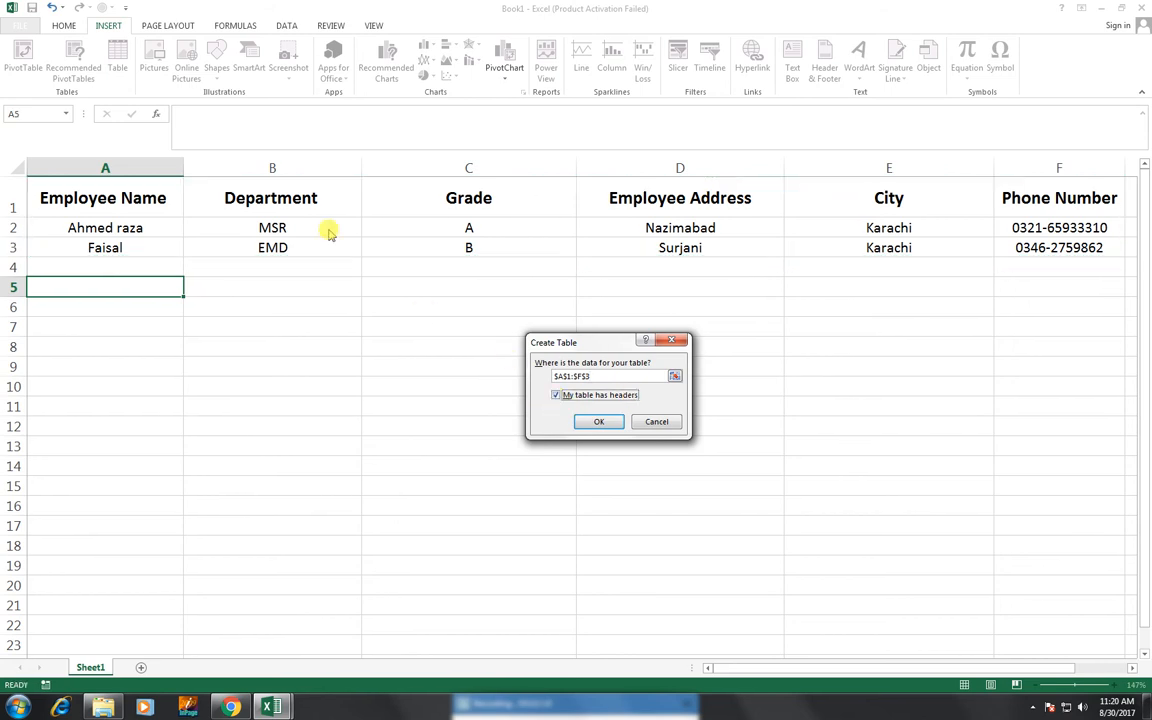
pyautogui.click(597, 423)
pyautogui.click(606, 422)
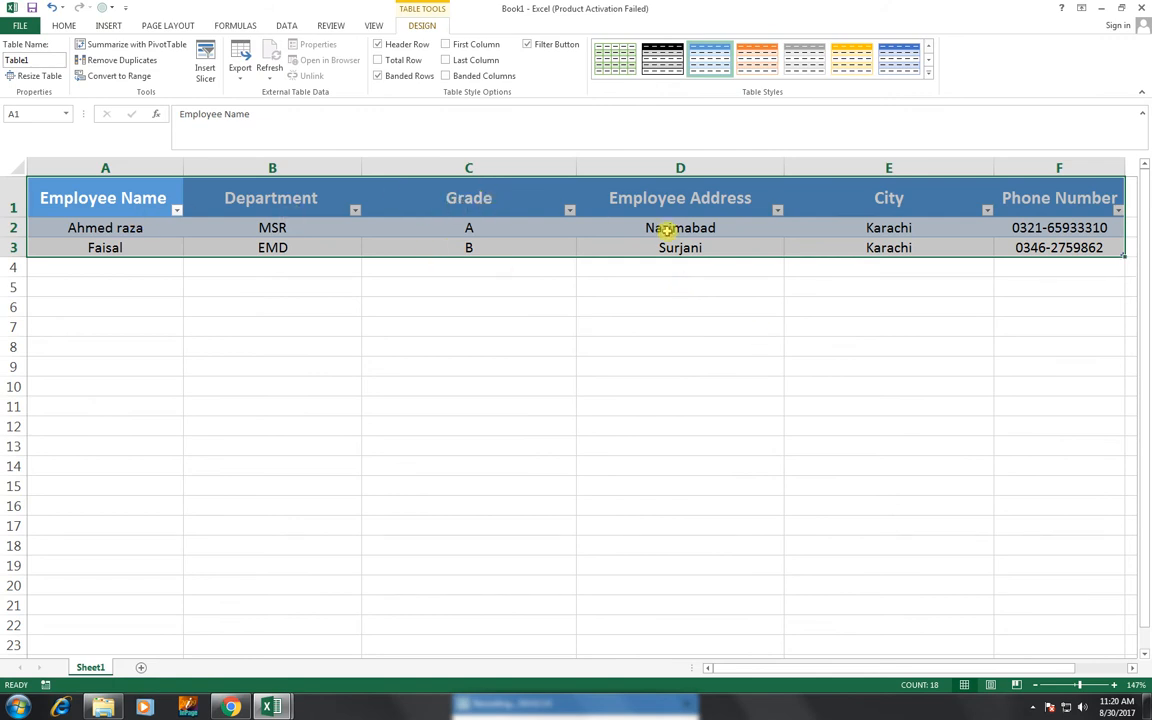
pyautogui.click(440, 247)
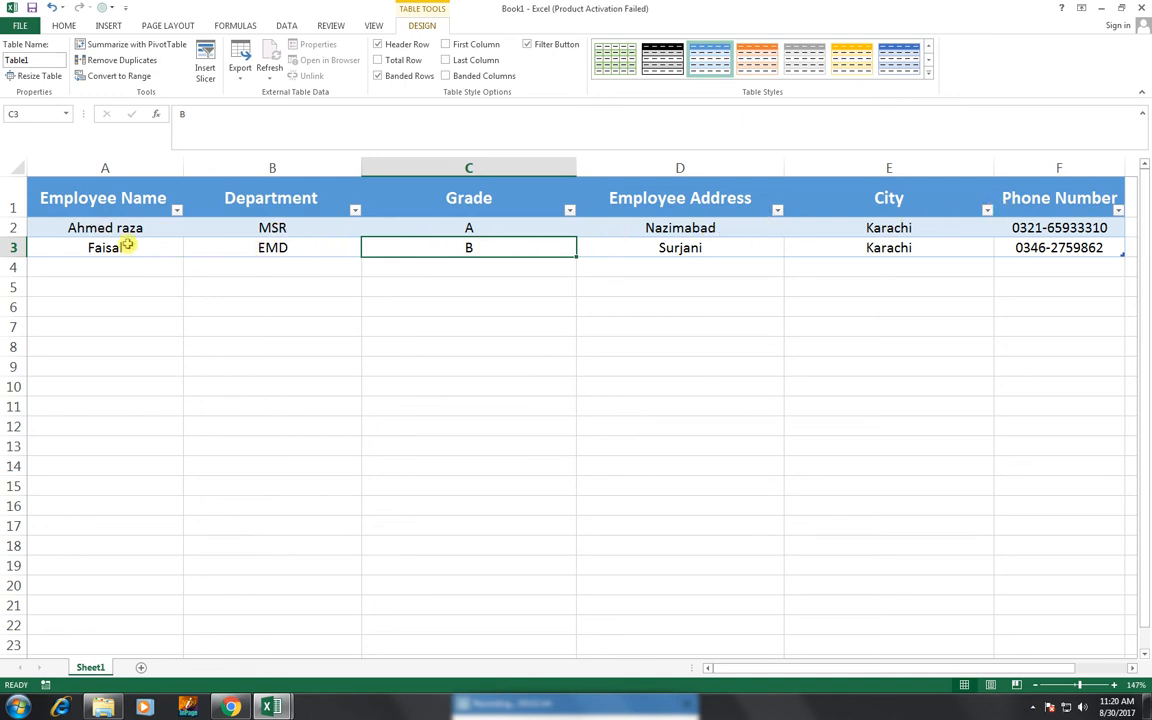
pyautogui.click(630, 306)
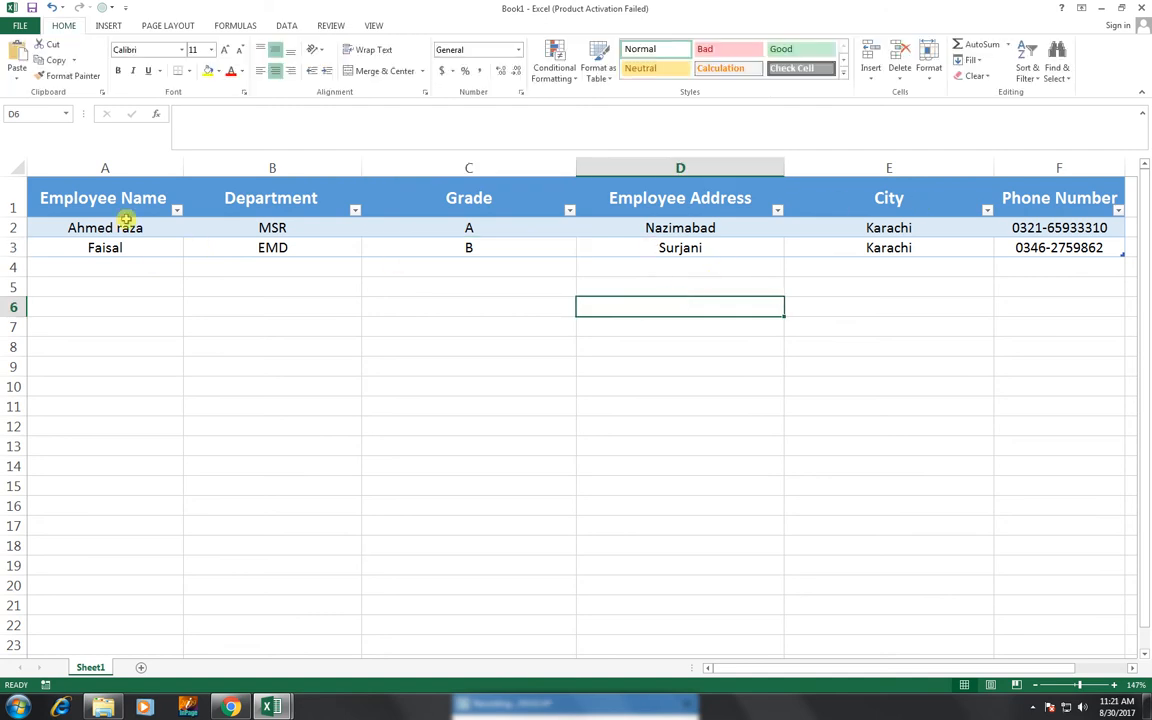
pyautogui.click(98, 200)
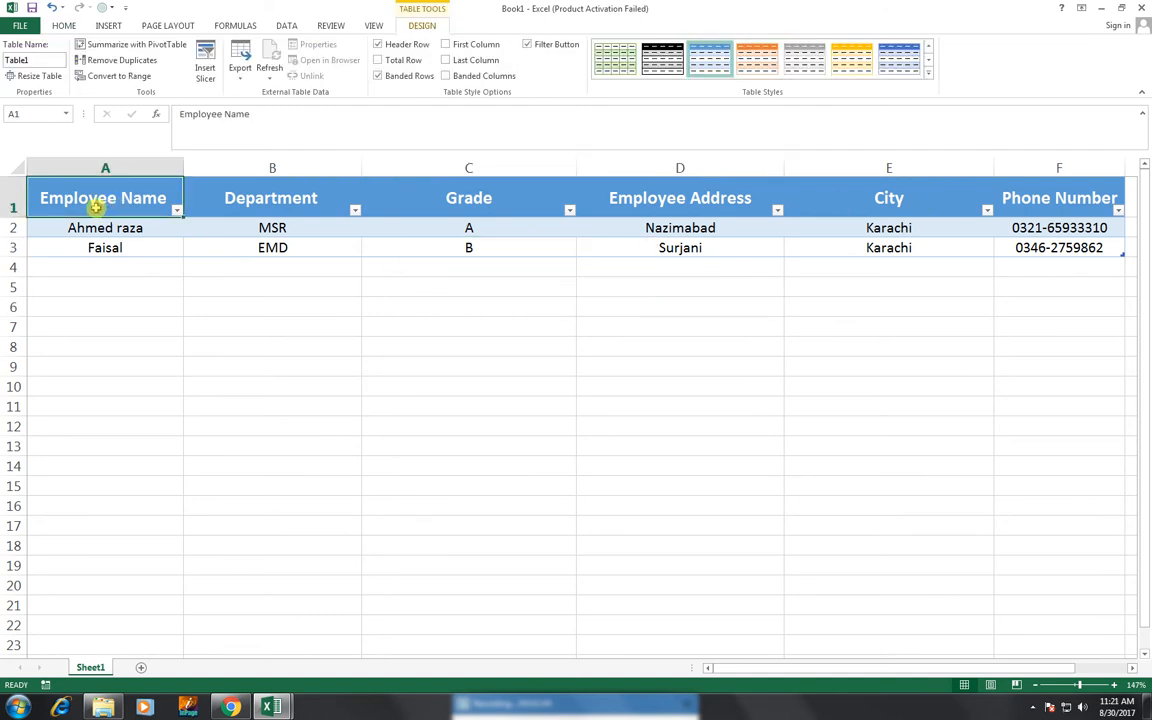
pyautogui.click(161, 233)
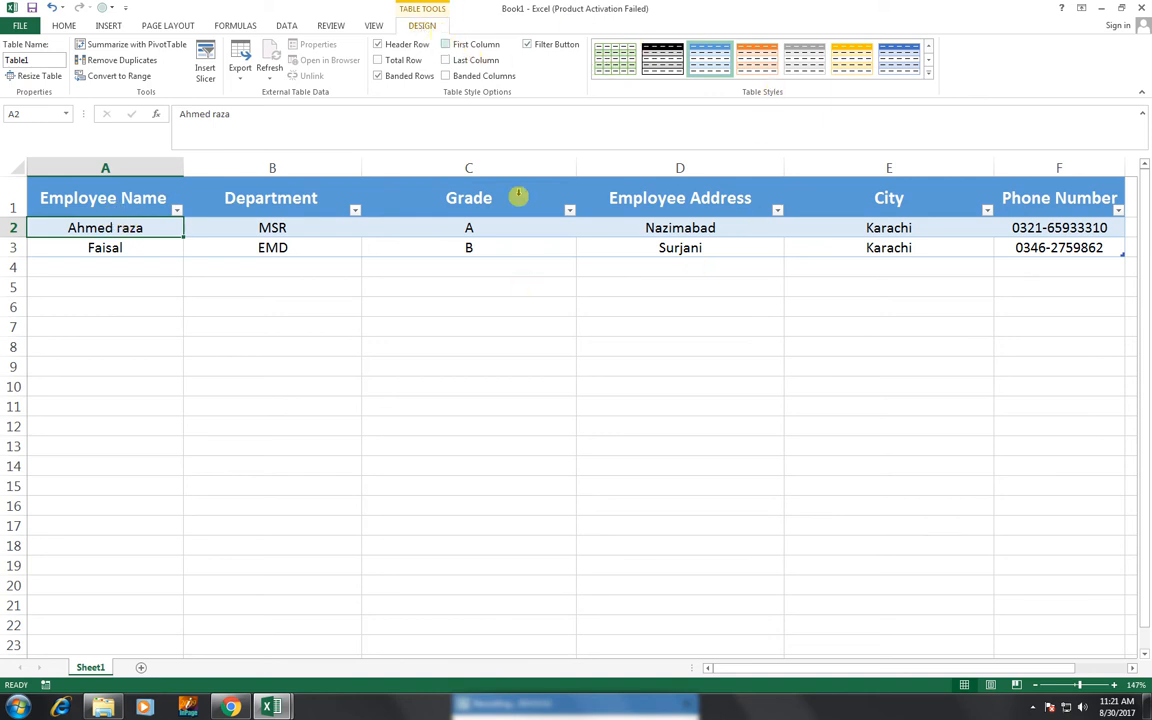
pyautogui.click(468, 287)
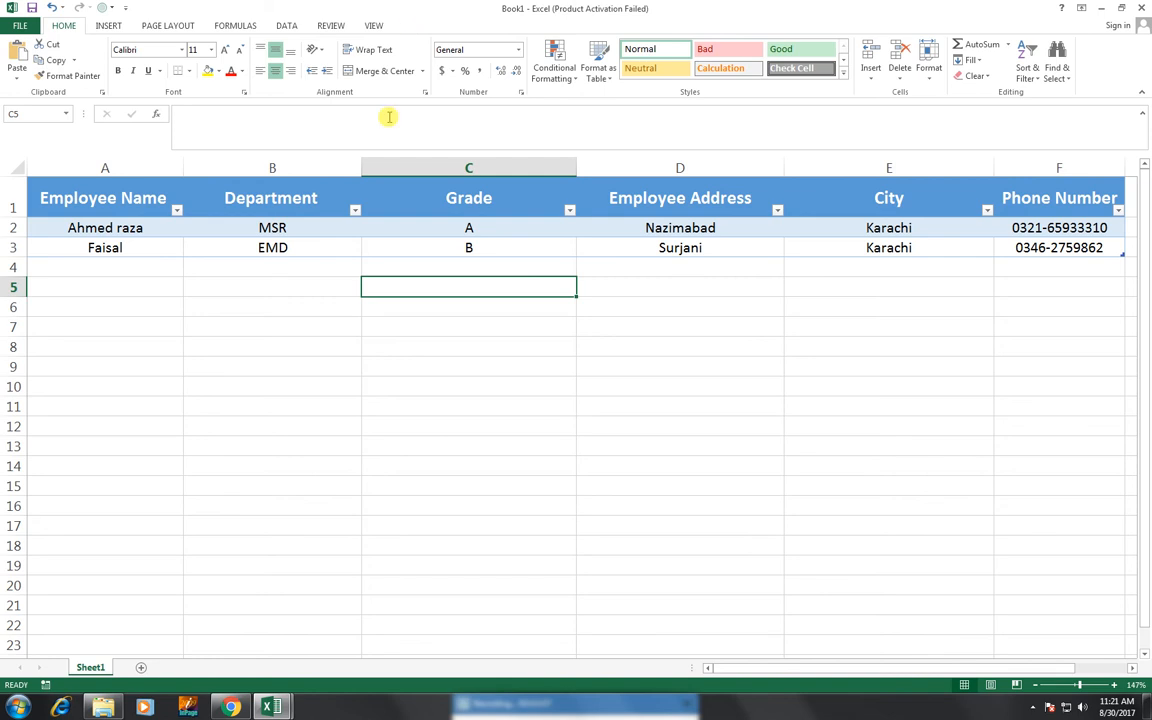
pyautogui.click(284, 209)
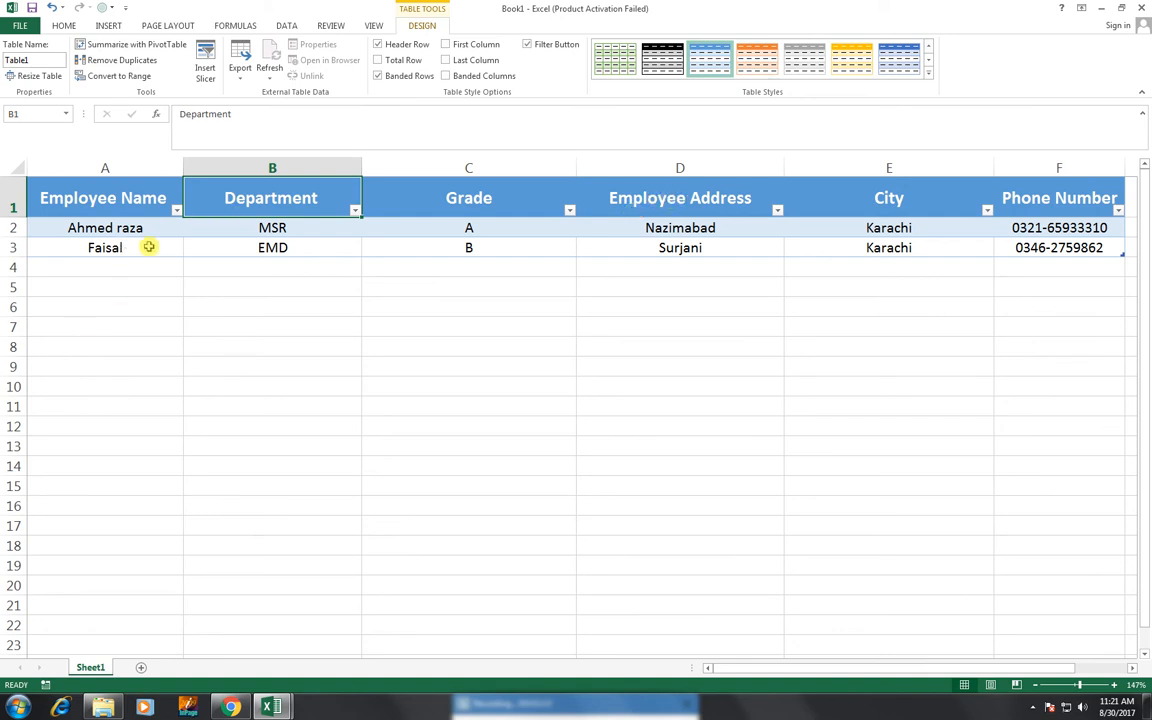
pyautogui.click(103, 247)
pyautogui.press('Return')
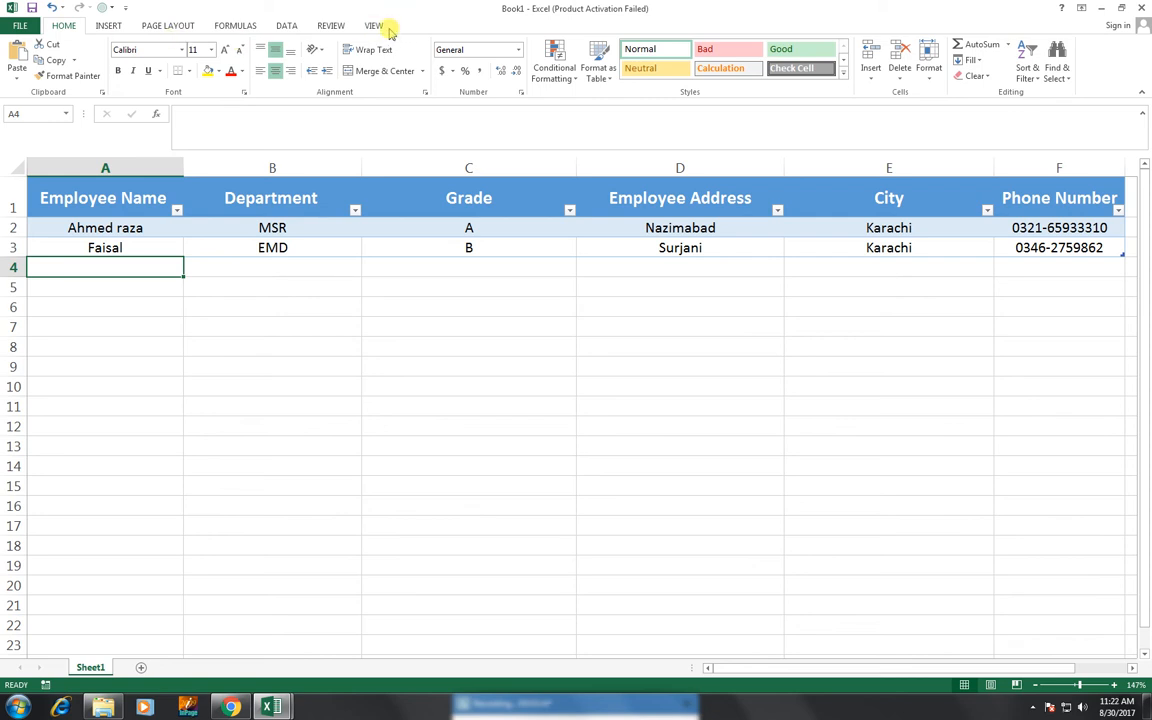
# Go to the Customize Ribbon page of Excel Options.
pyautogui.click(22, 27)
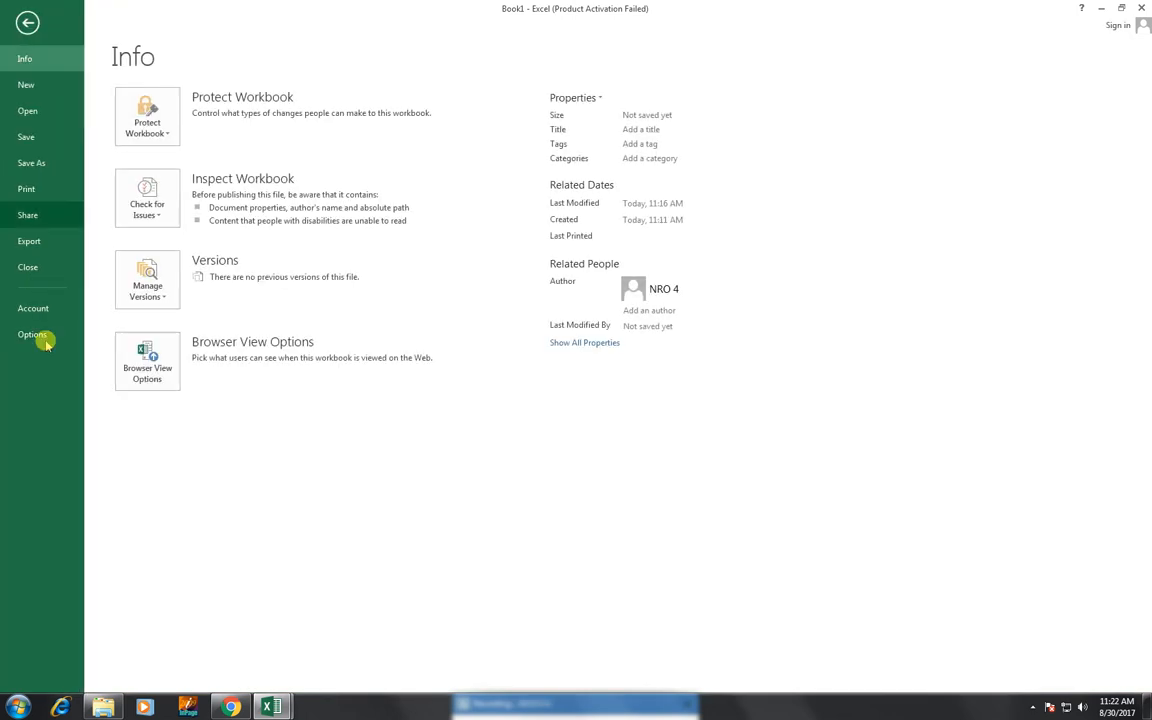
pyautogui.click(45, 341)
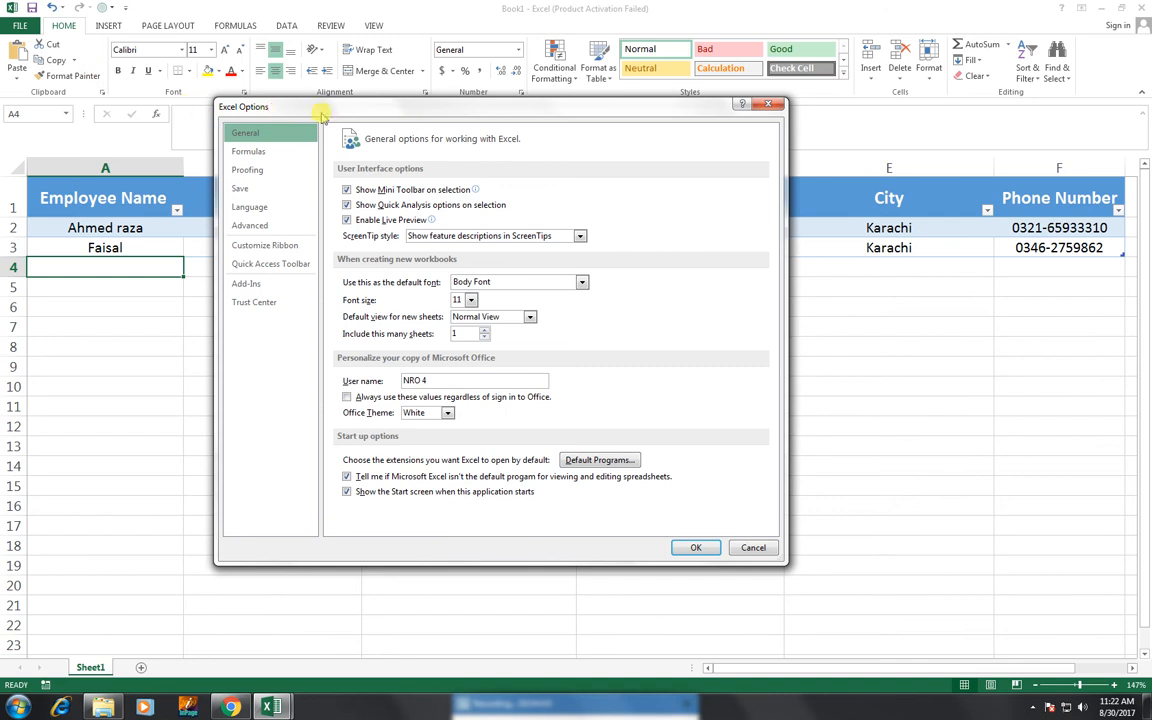
pyautogui.click(292, 250)
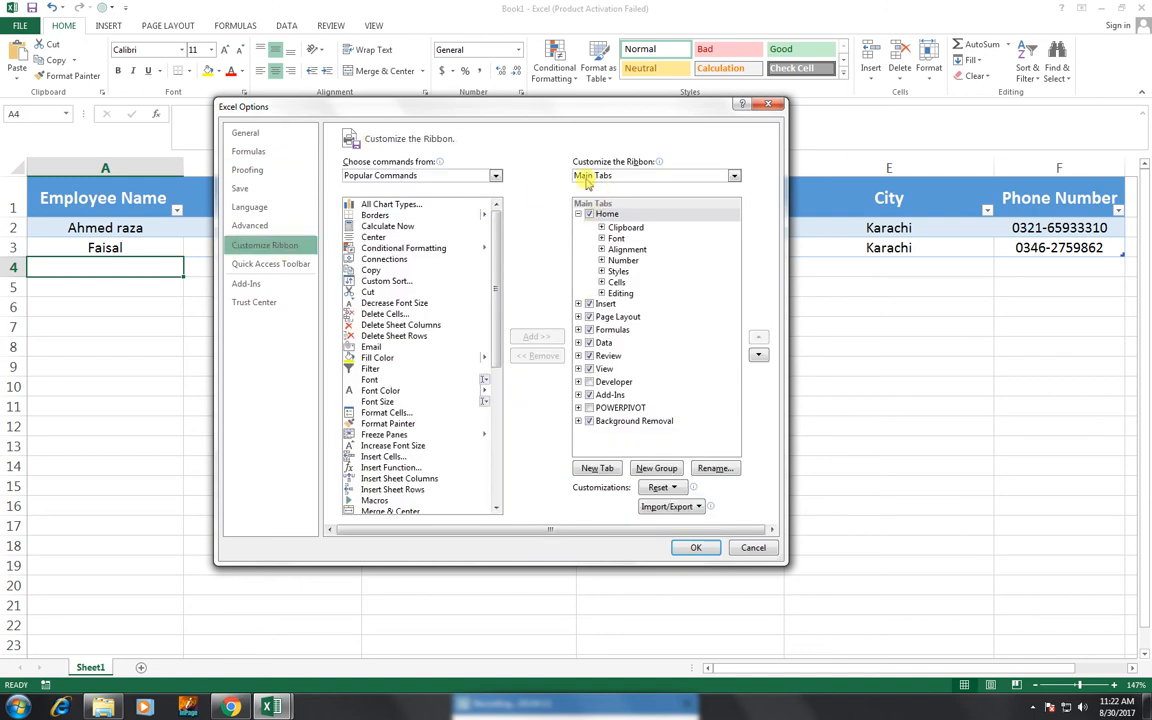
pyautogui.click(578, 214)
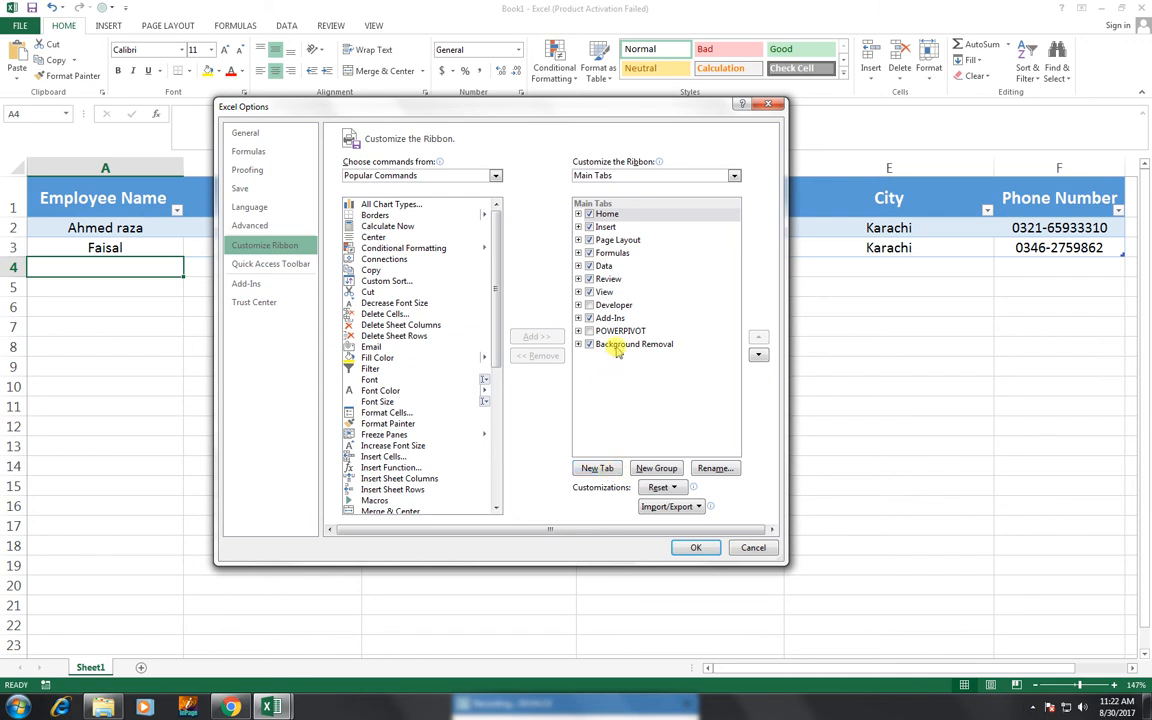
pyautogui.click(603, 468)
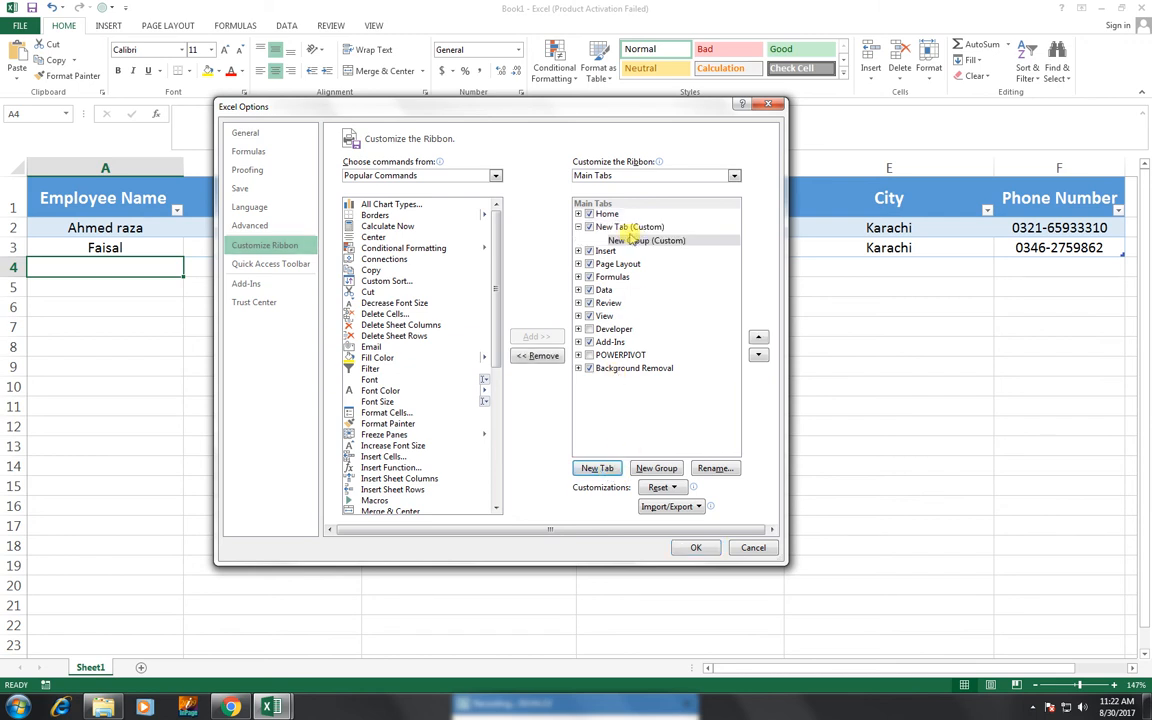
pyautogui.click(591, 229)
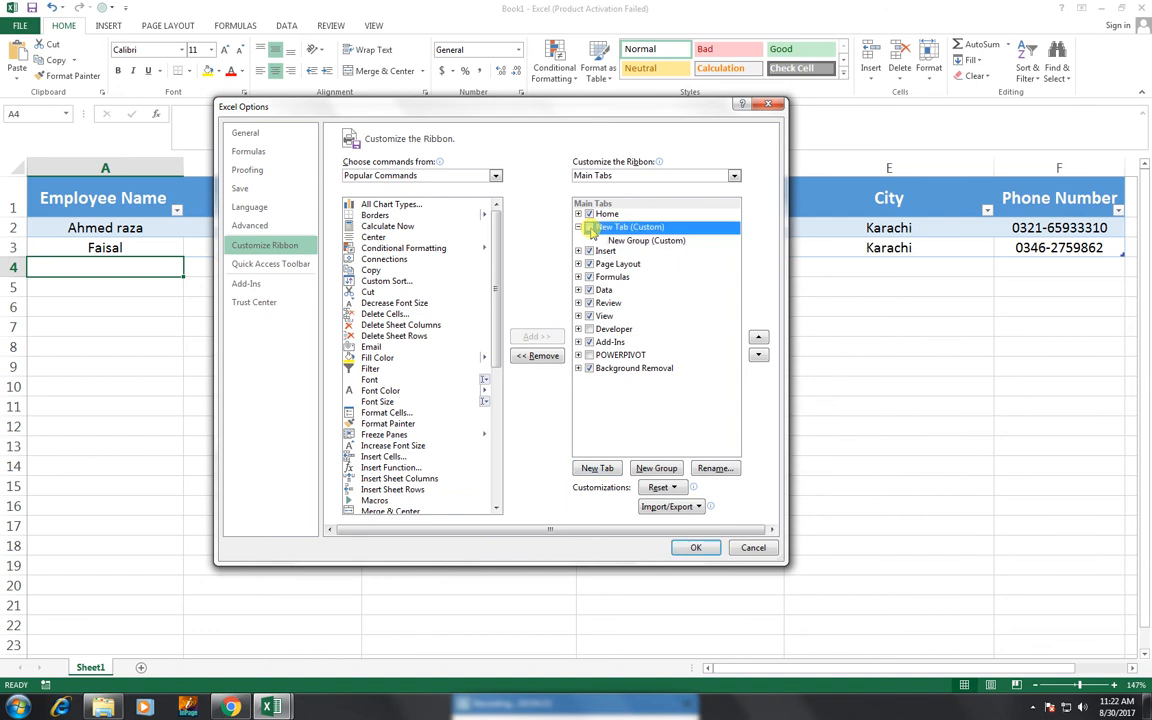
pyautogui.rightClick(628, 228)
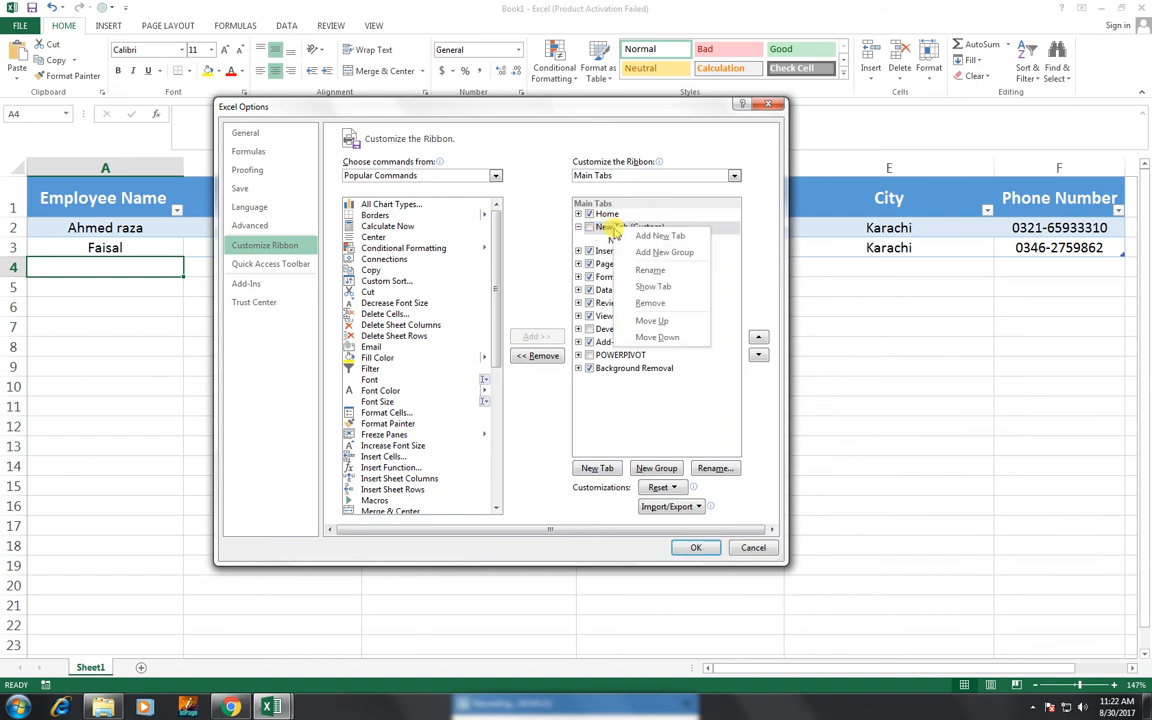
pyautogui.click(645, 304)
pyautogui.click(618, 345)
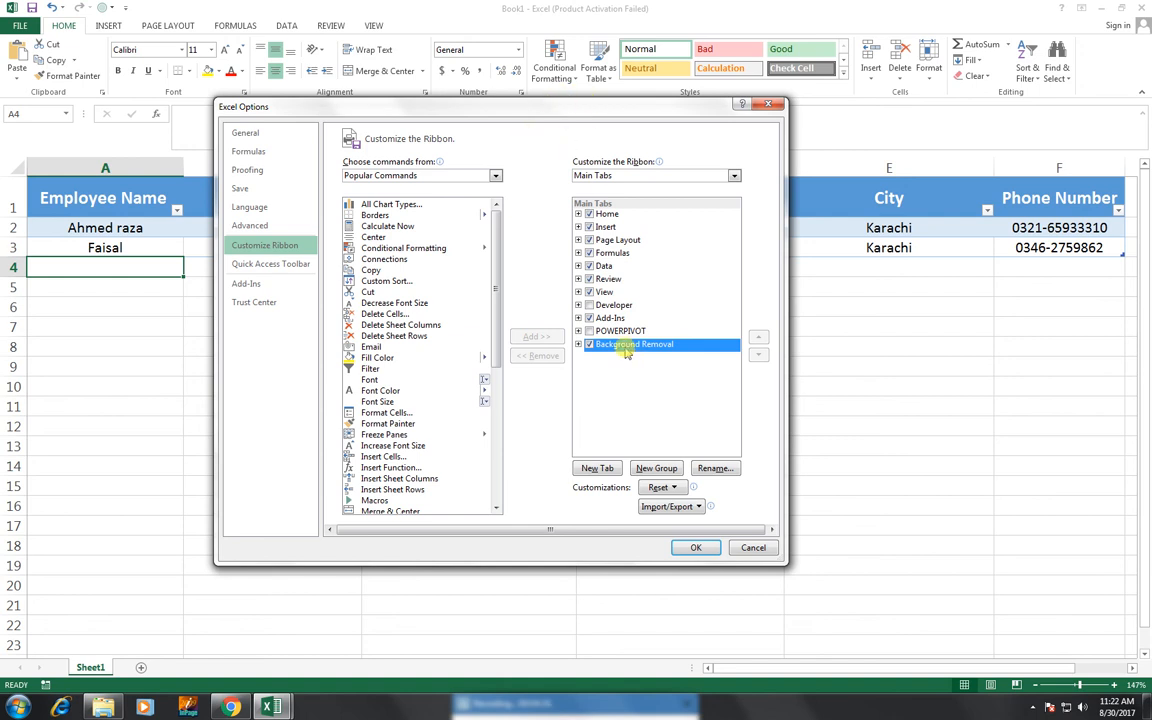
pyautogui.click(606, 292)
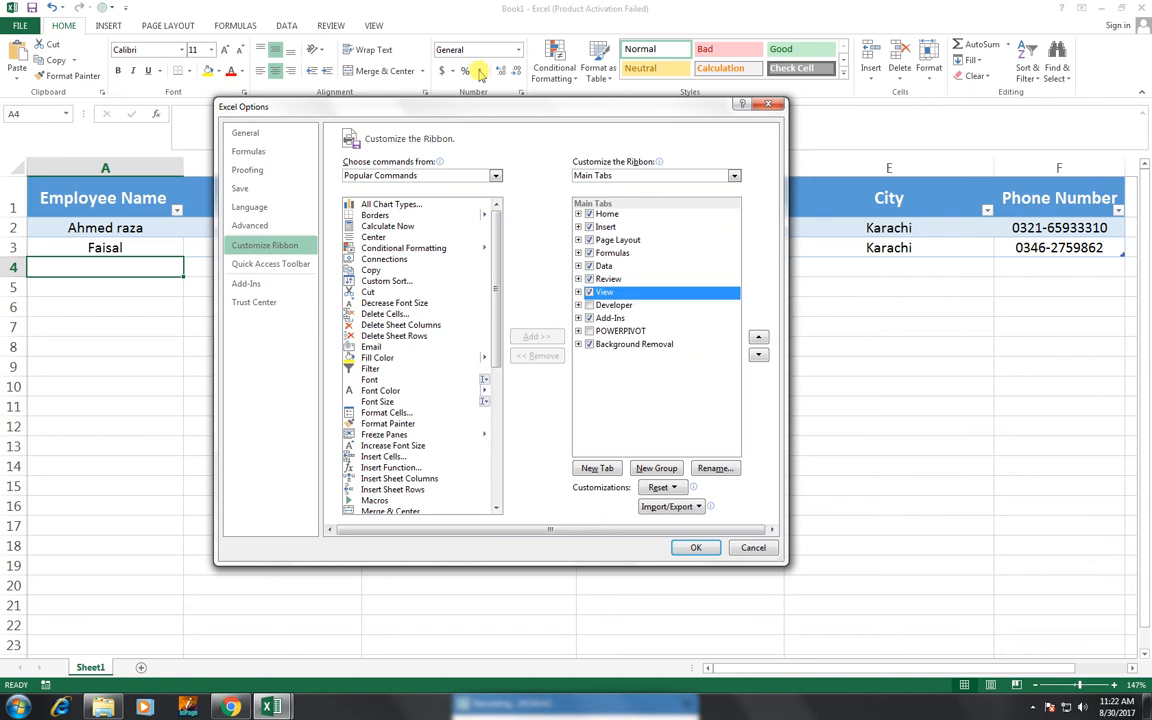
# Add a new custom tab after View, rename it 'Data Entry', and reposition the Options dialog.
pyautogui.click(606, 470)
pyautogui.click(616, 306)
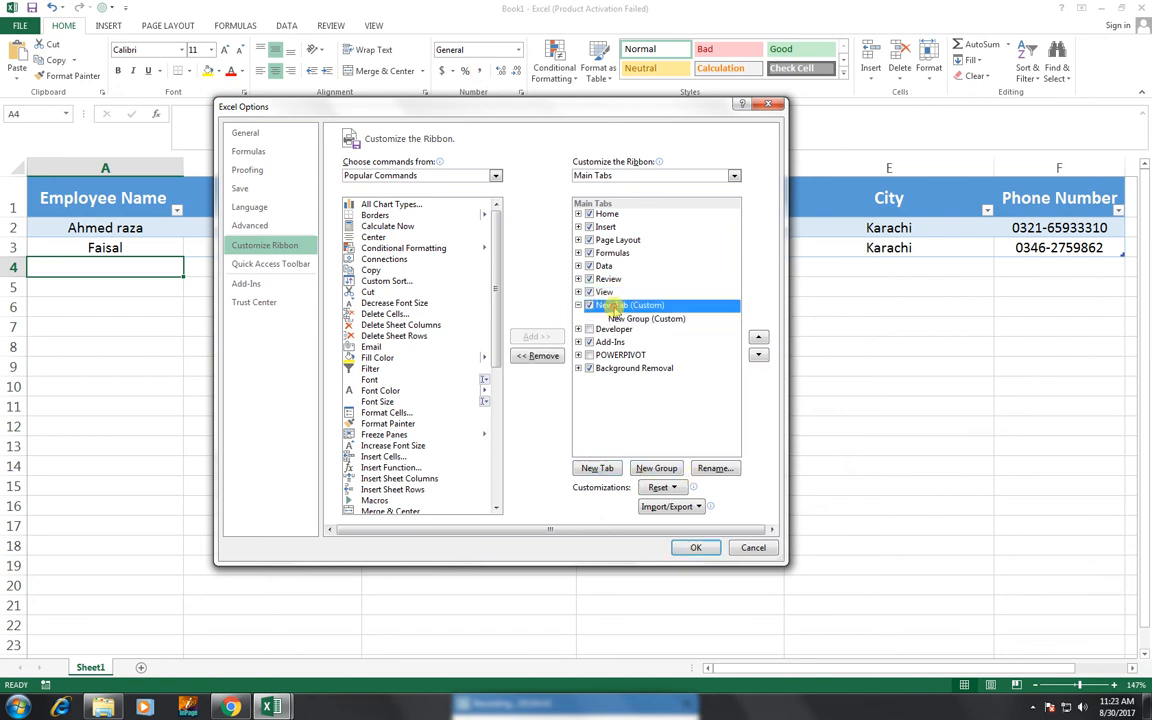
pyautogui.rightClick(616, 306)
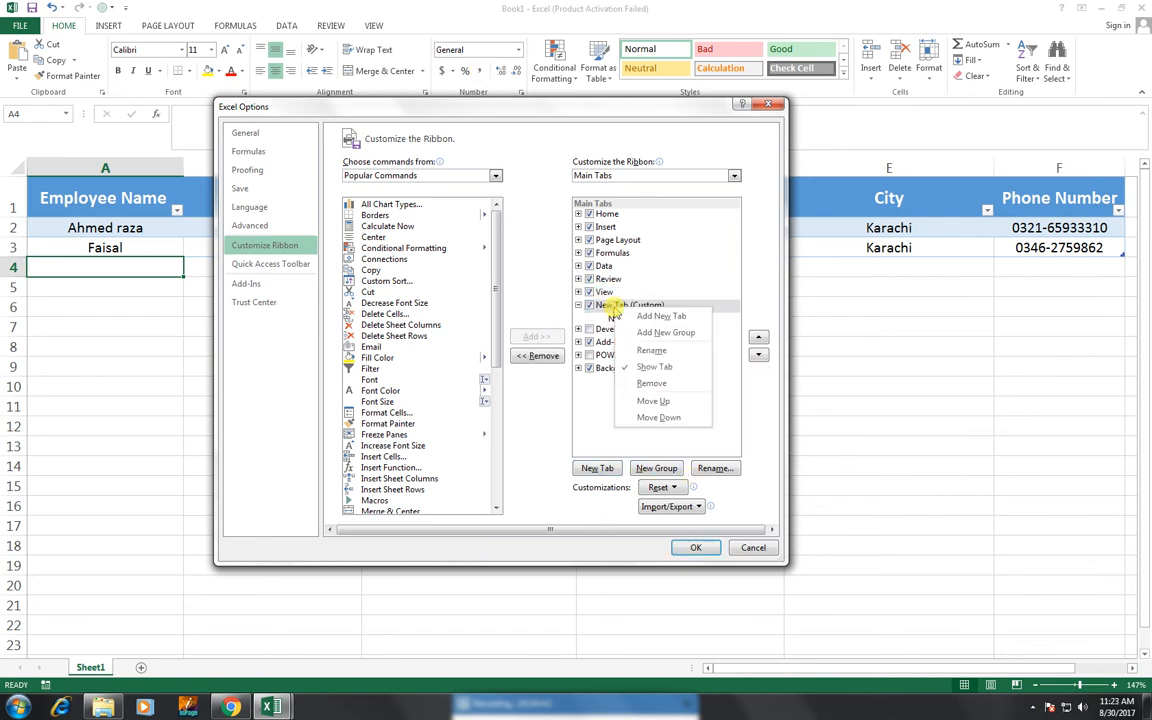
pyautogui.click(650, 351)
pyautogui.write('d')
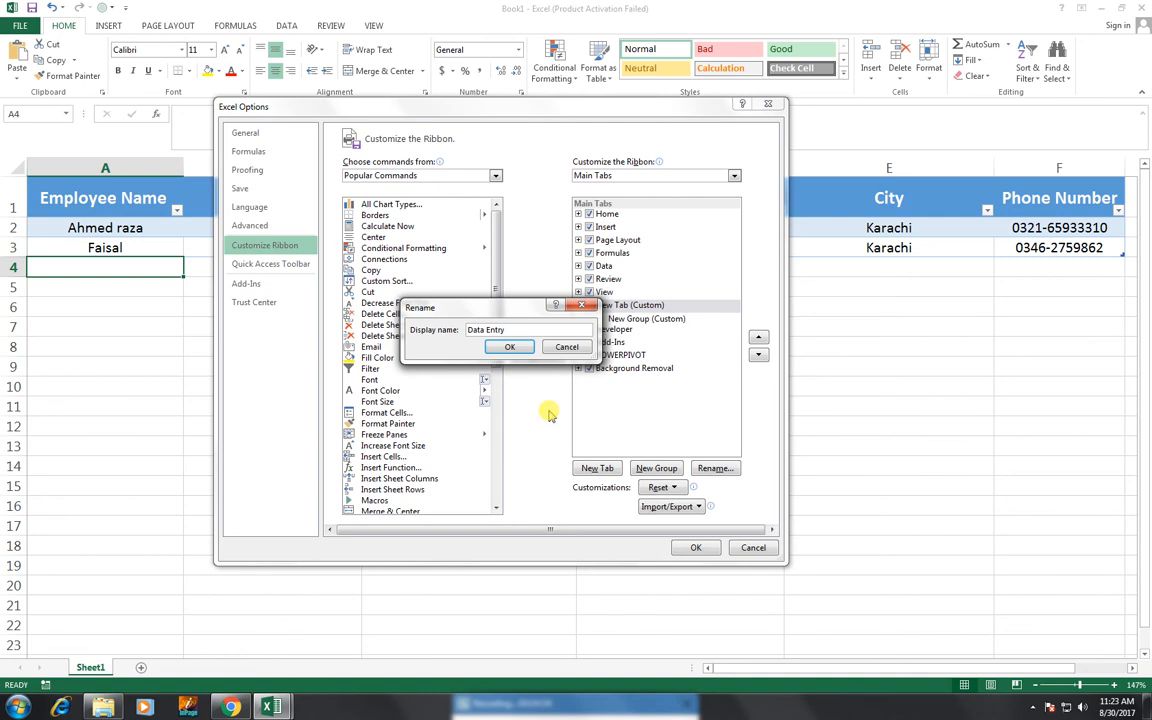
pyautogui.click(510, 347)
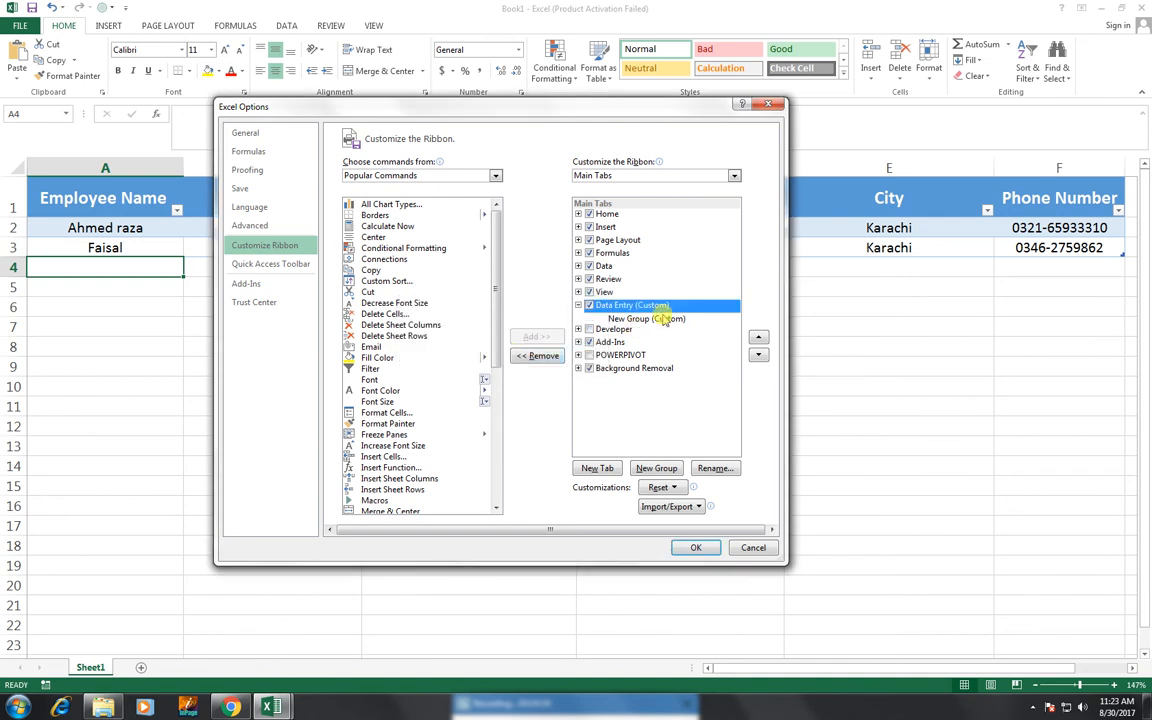
pyautogui.moveTo(553, 101); pyautogui.dragTo(553, 225)
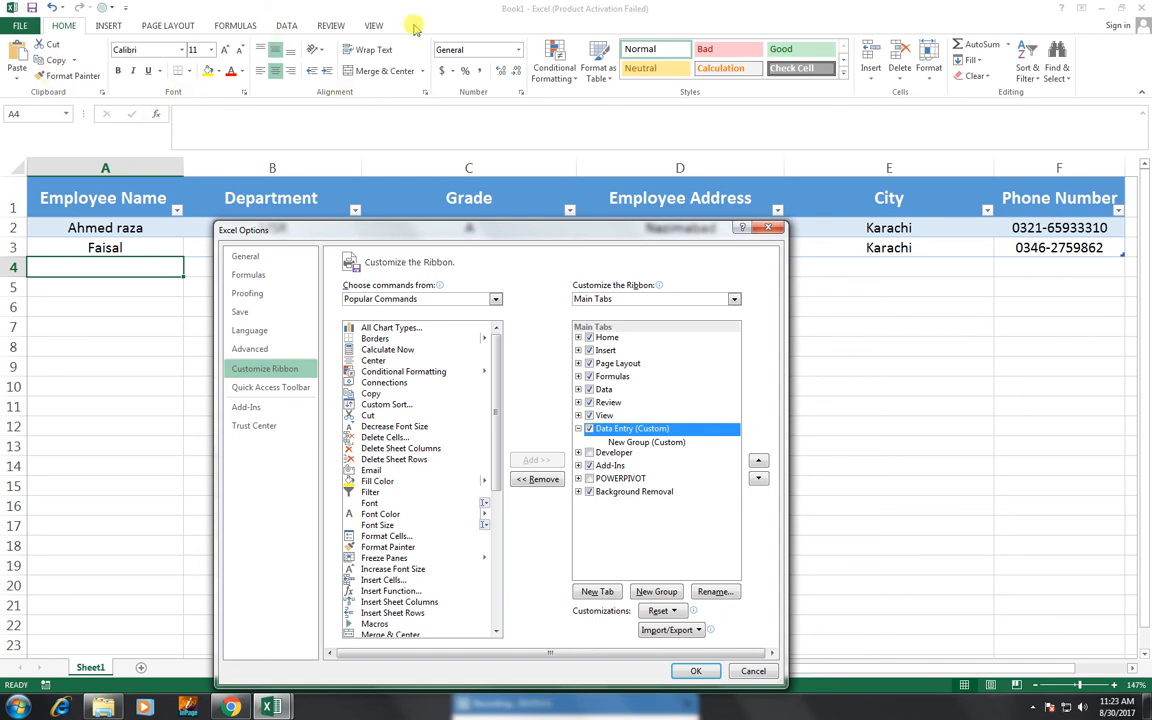
pyautogui.moveTo(420, 229); pyautogui.dragTo(404, 113)
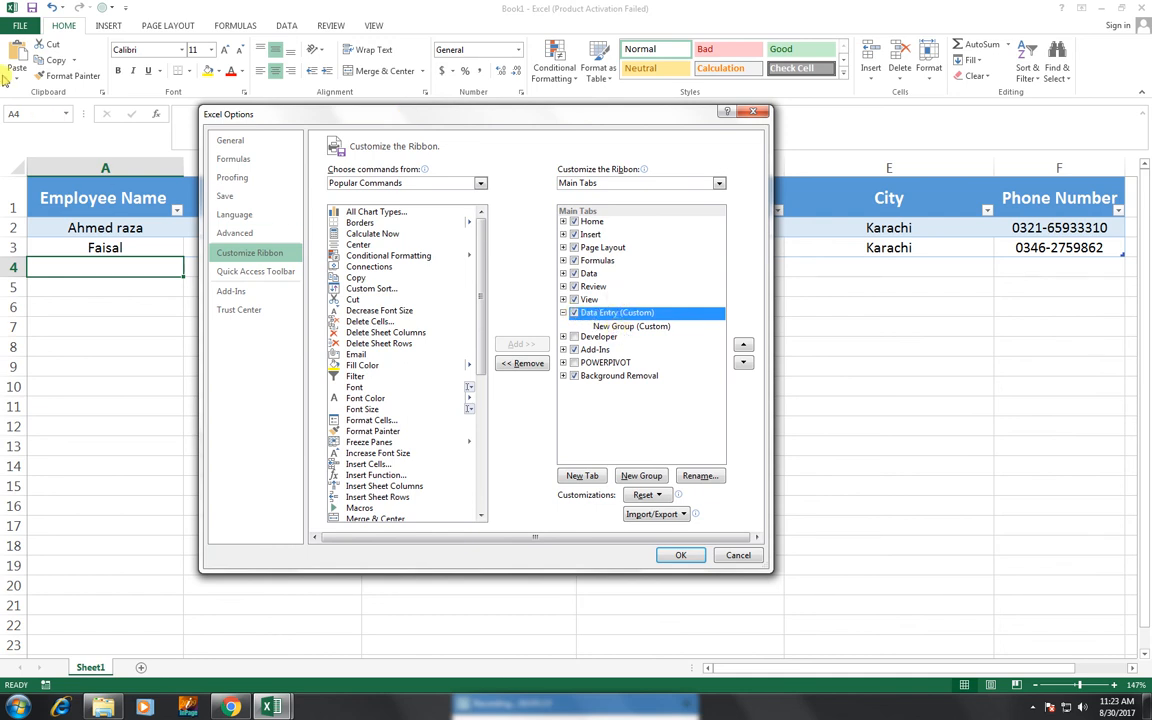
# Rename the Data Entry tab's New Group to 'Data Entry Form'.
pyautogui.click(617, 327)
pyautogui.rightClick(617, 327)
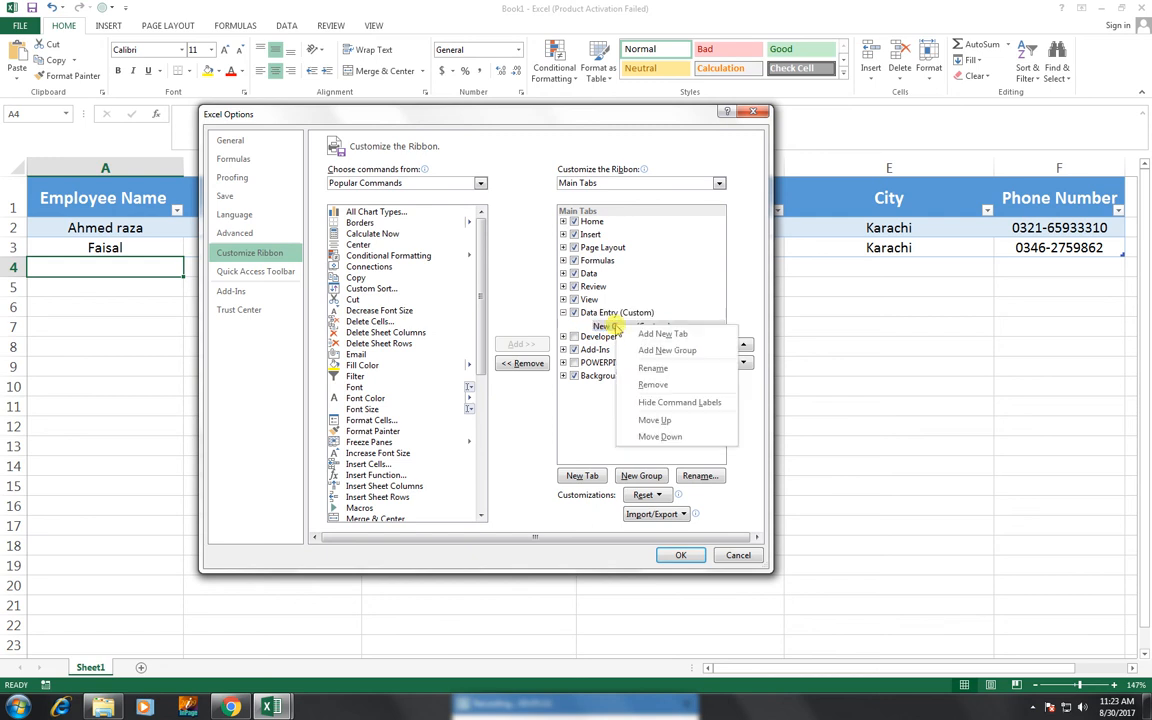
pyautogui.click(575, 366)
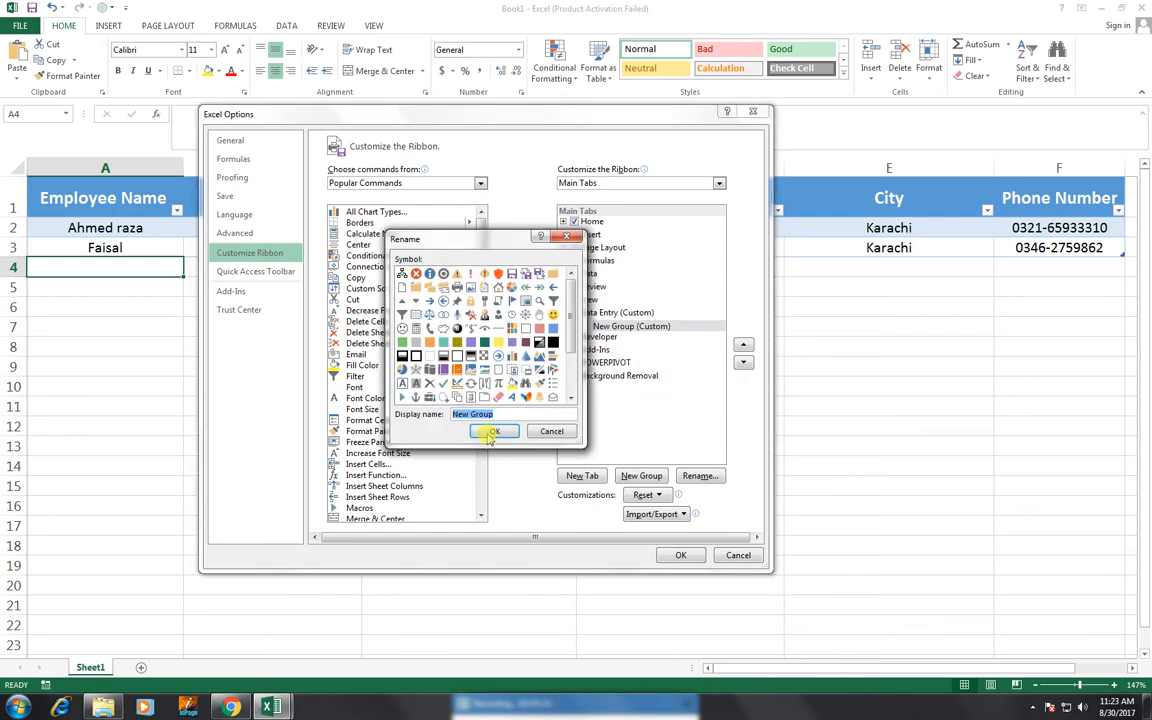
pyautogui.write('d')
pyautogui.click(493, 431)
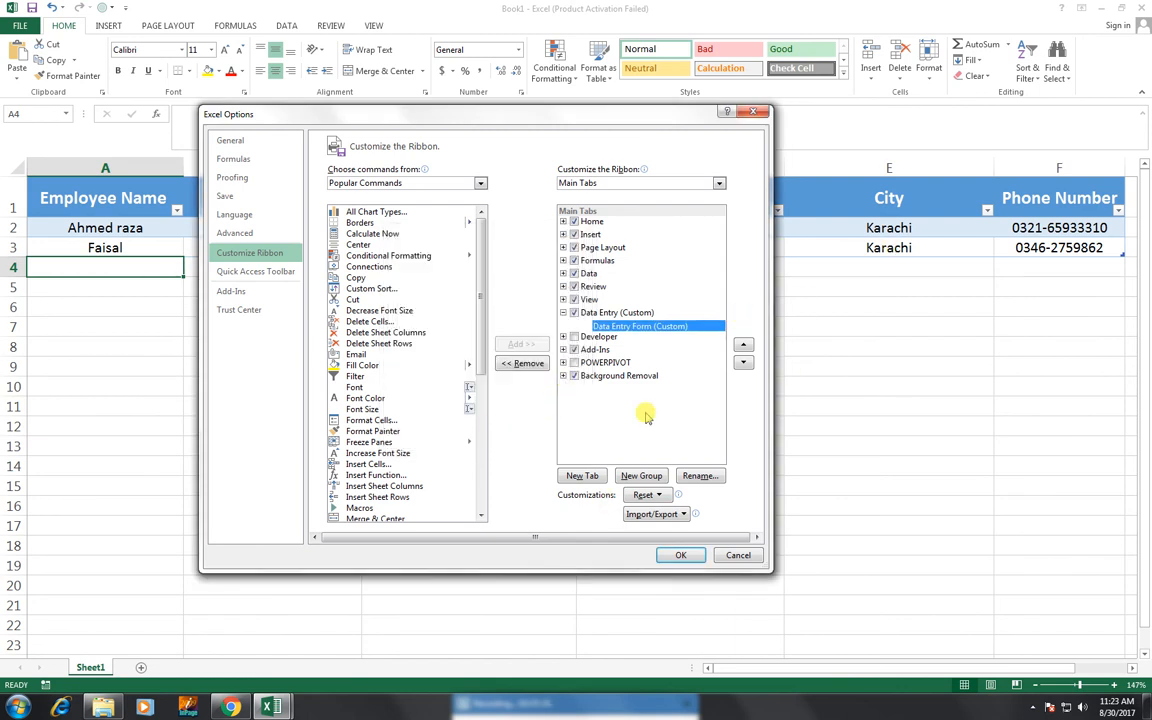
# Add the Form command from Commands Not in the Ribbon to the Data Entry Form group and apply.
pyautogui.click(373, 185)
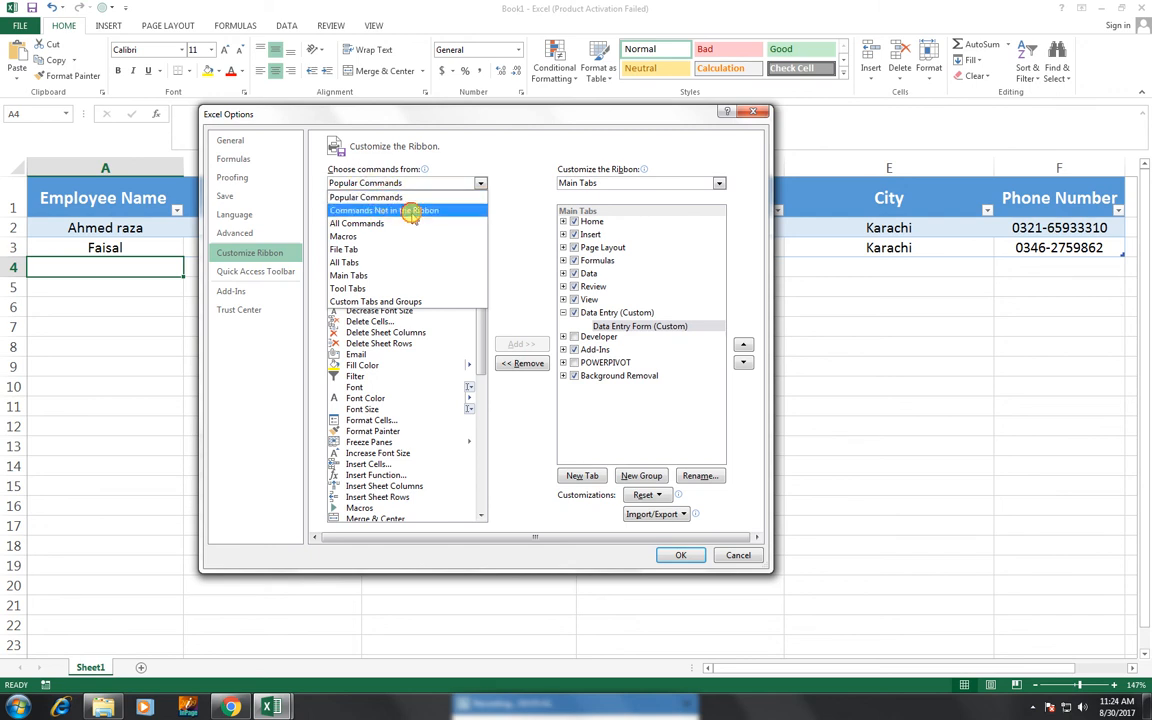
pyautogui.click(397, 211)
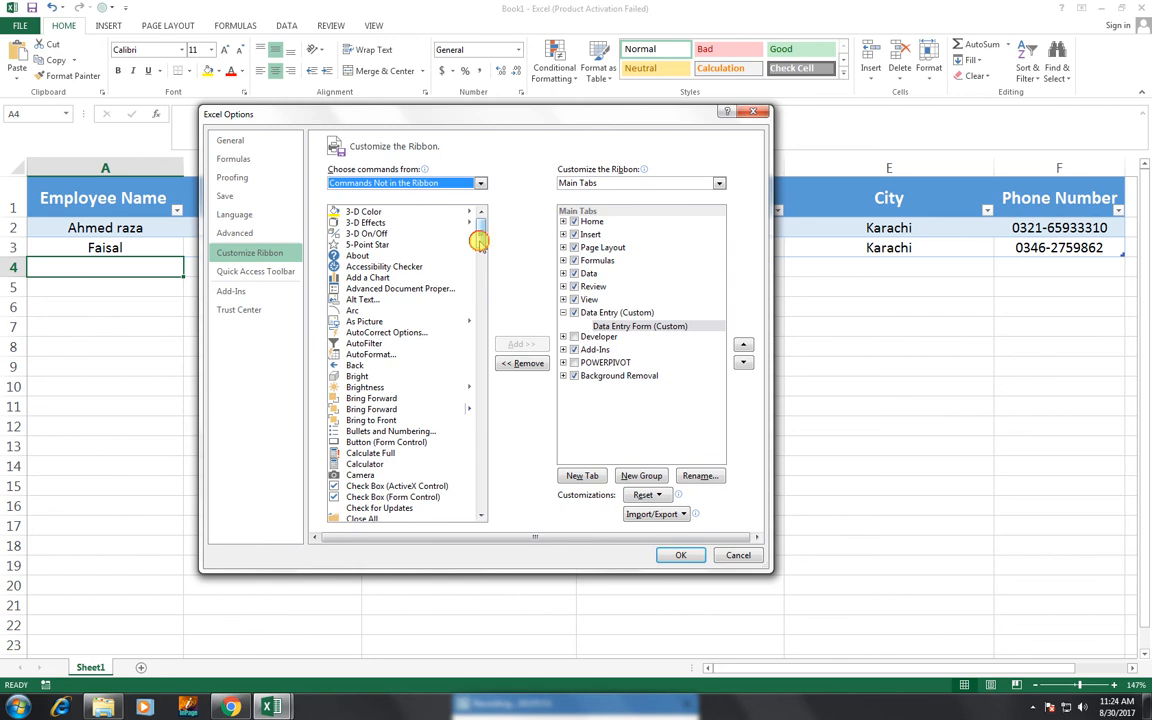
pyautogui.moveTo(479, 237); pyautogui.dragTo(485, 322)
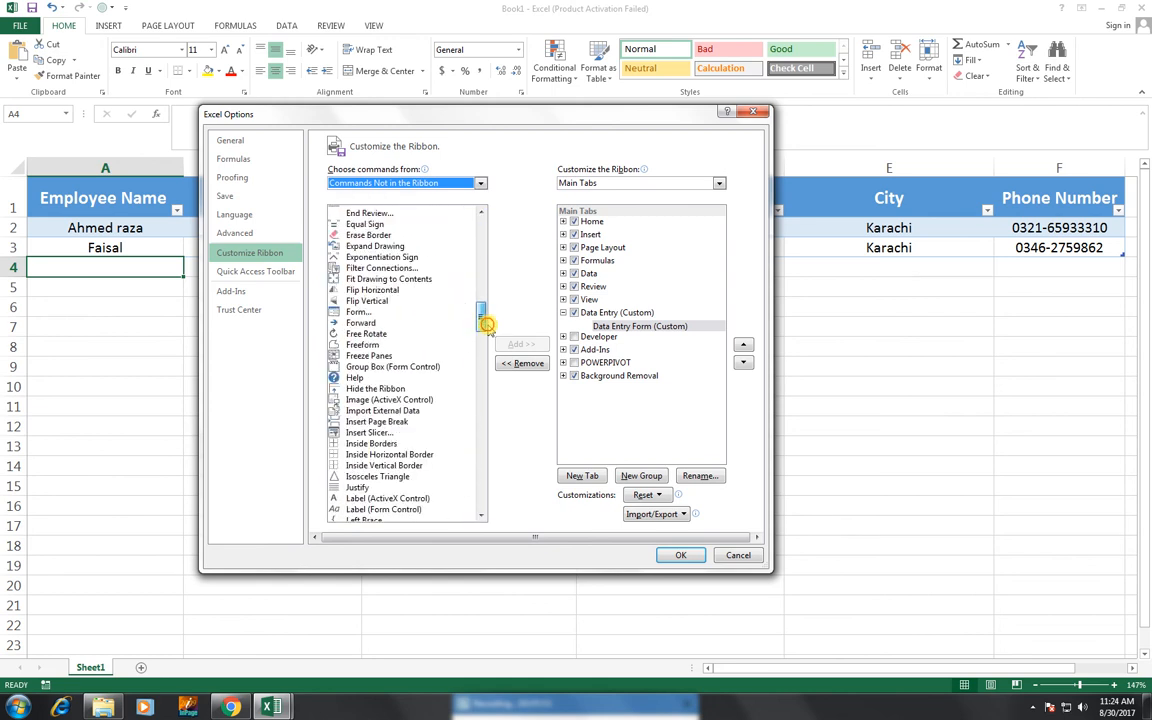
pyautogui.click(357, 312)
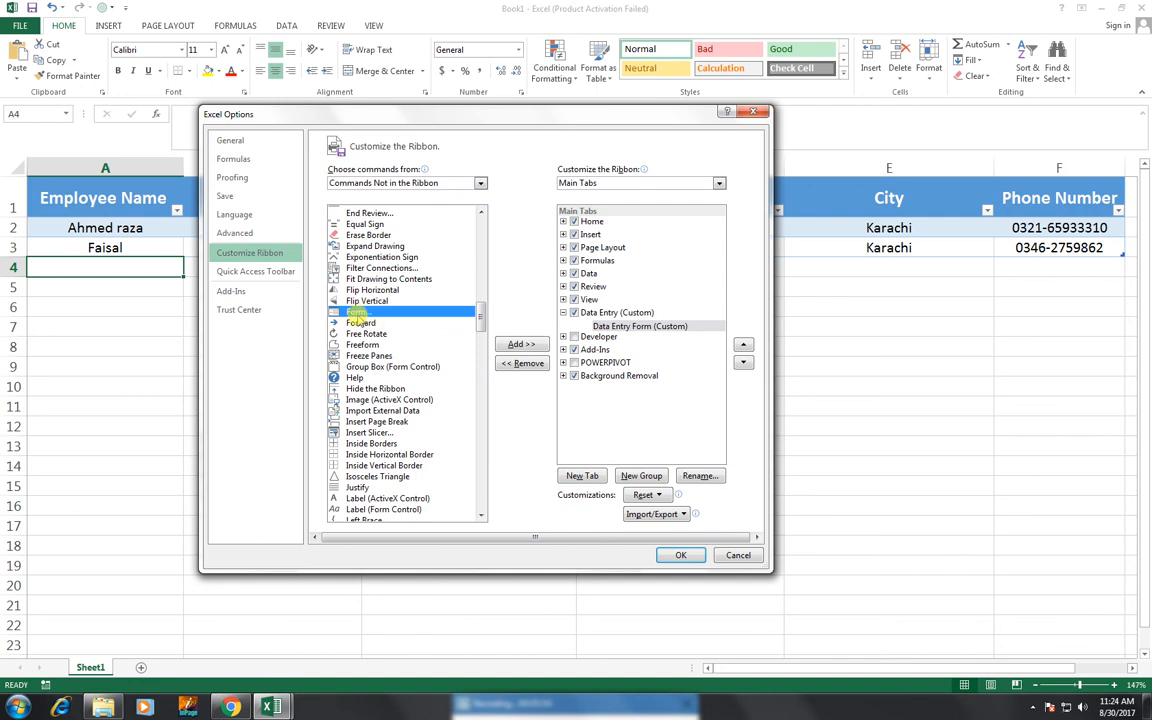
pyautogui.click(501, 345)
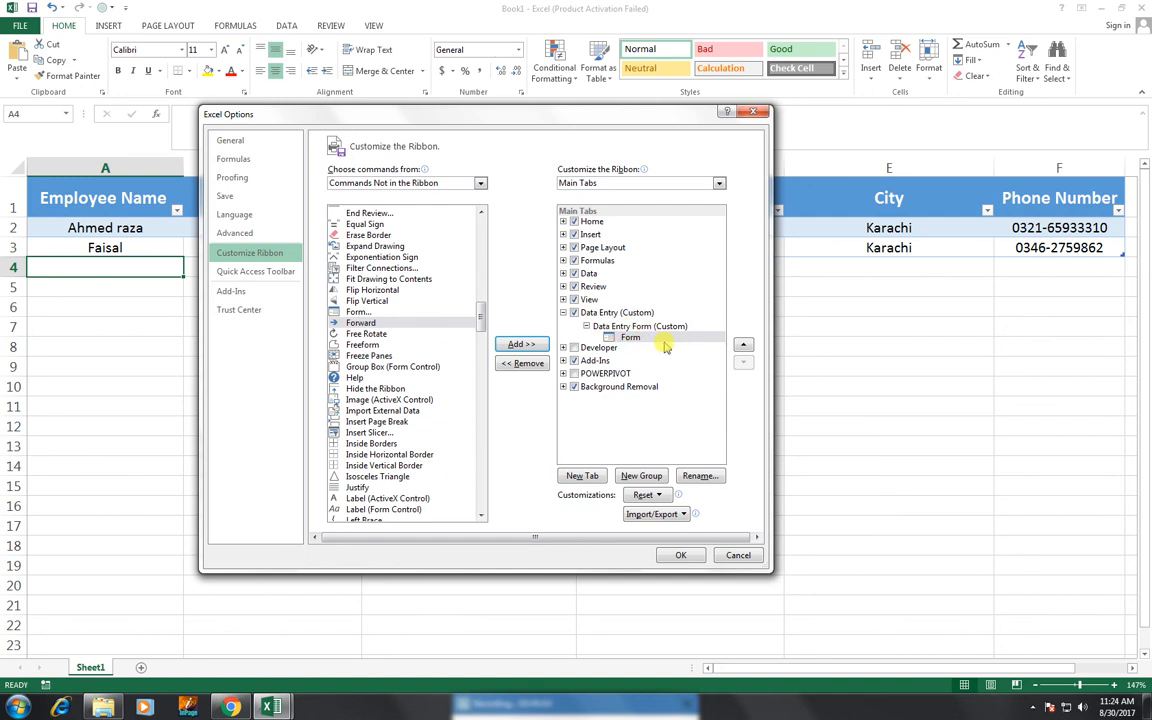
pyautogui.click(678, 555)
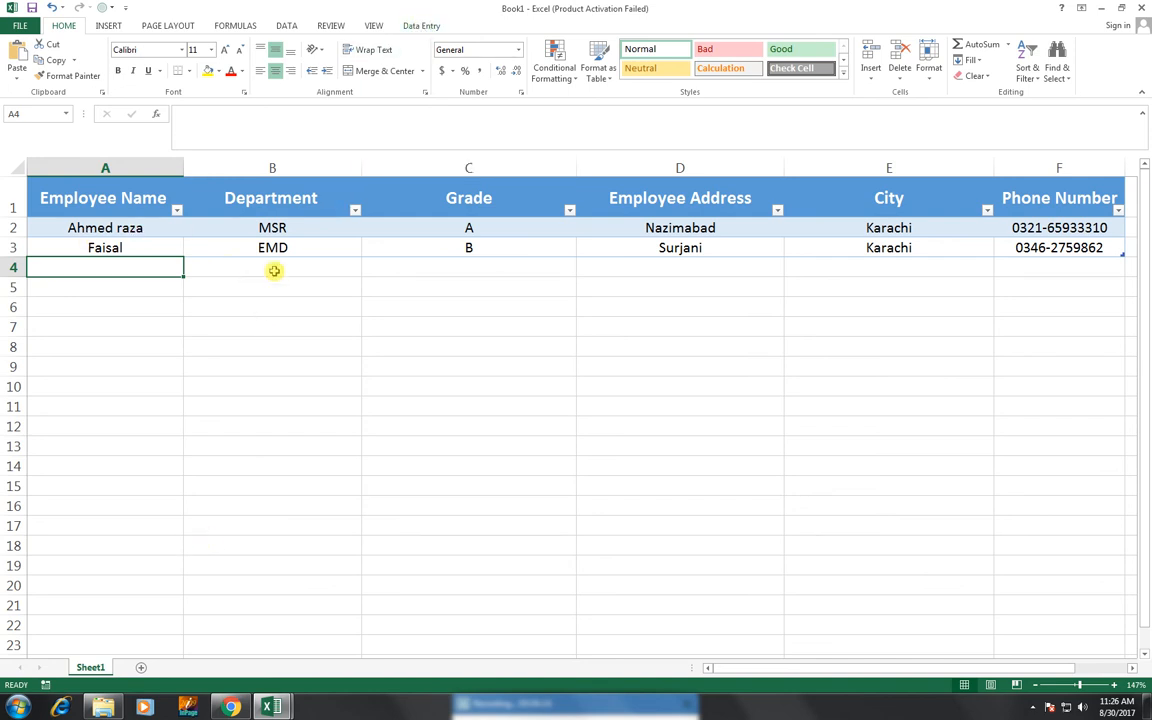
# With cell A2 selected, launch the Form button from the Data Entry tab.
pyautogui.click(130, 228)
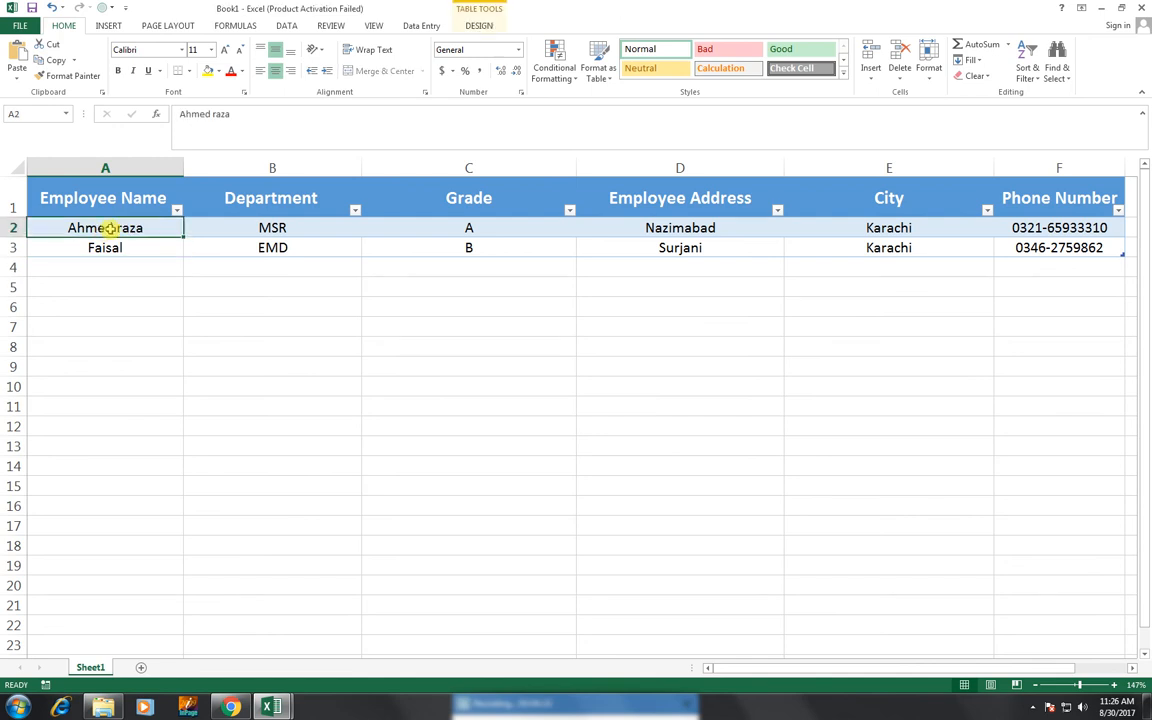
pyautogui.click(421, 26)
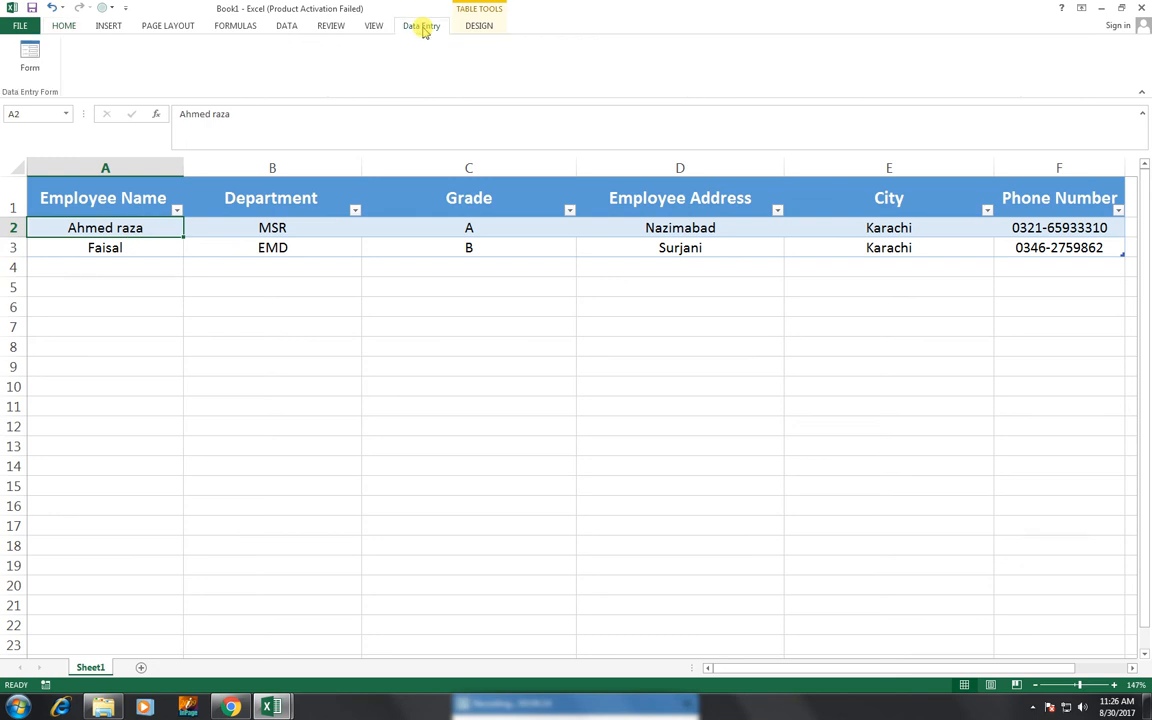
pyautogui.click(31, 60)
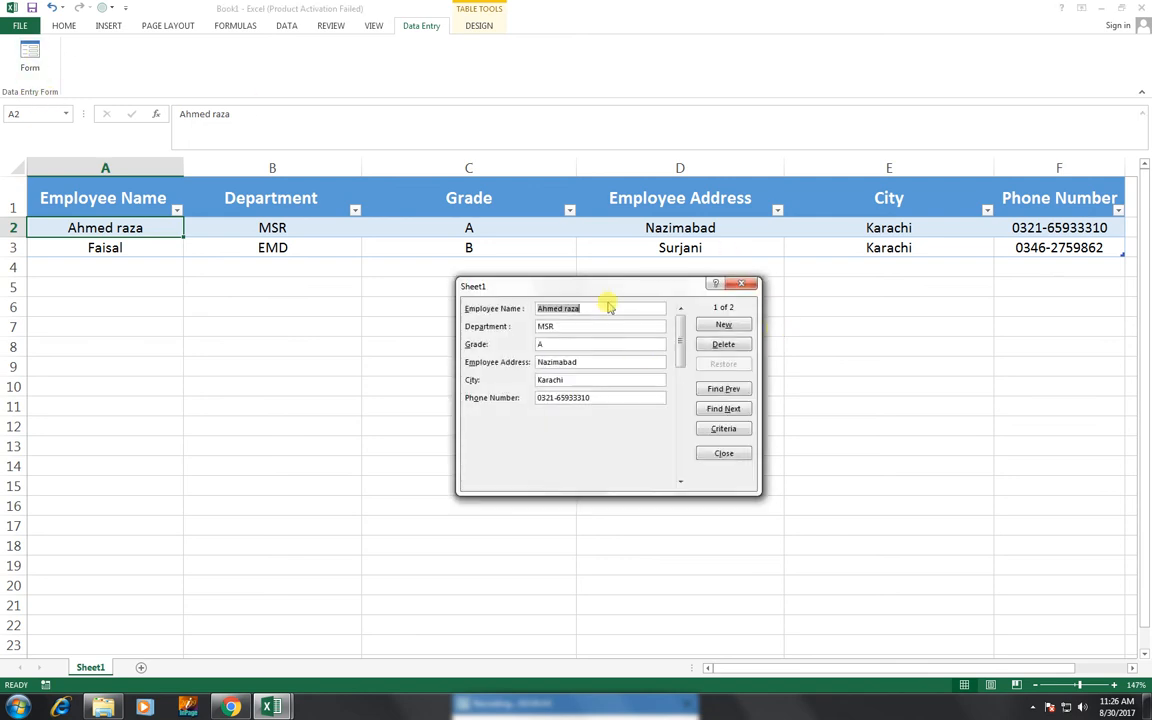
pyautogui.moveTo(621, 282); pyautogui.dragTo(562, 337)
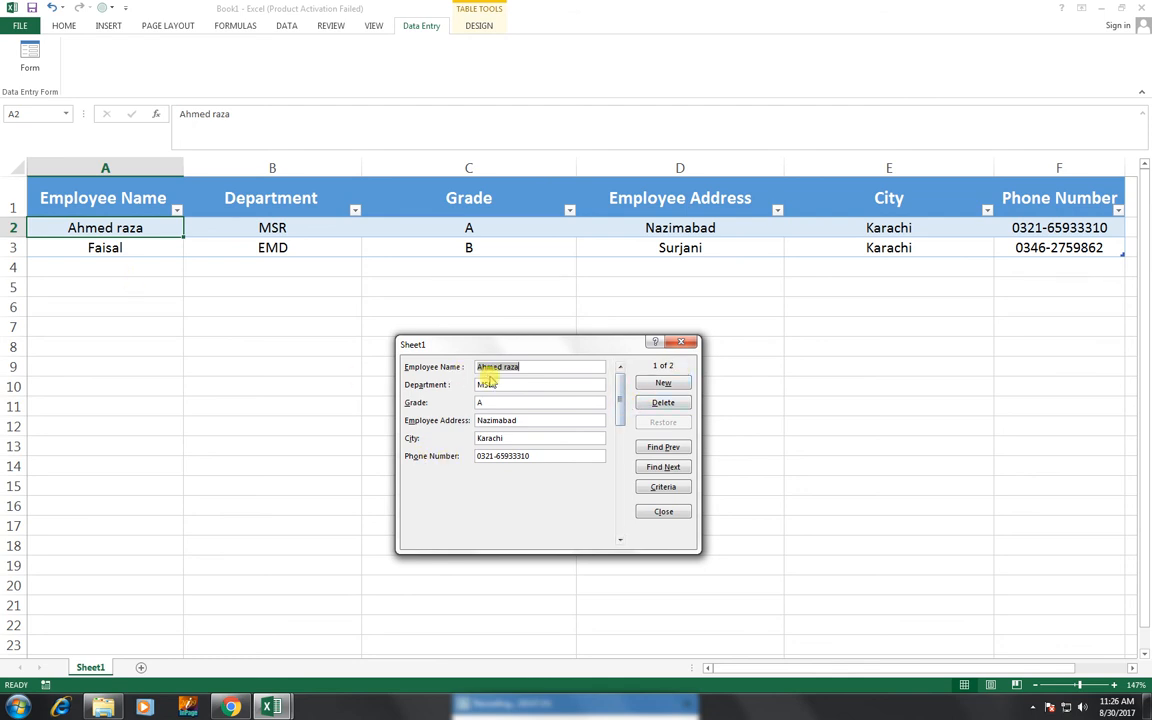
pyautogui.moveTo(621, 407); pyautogui.dragTo(484, 395)
pyautogui.click(662, 384)
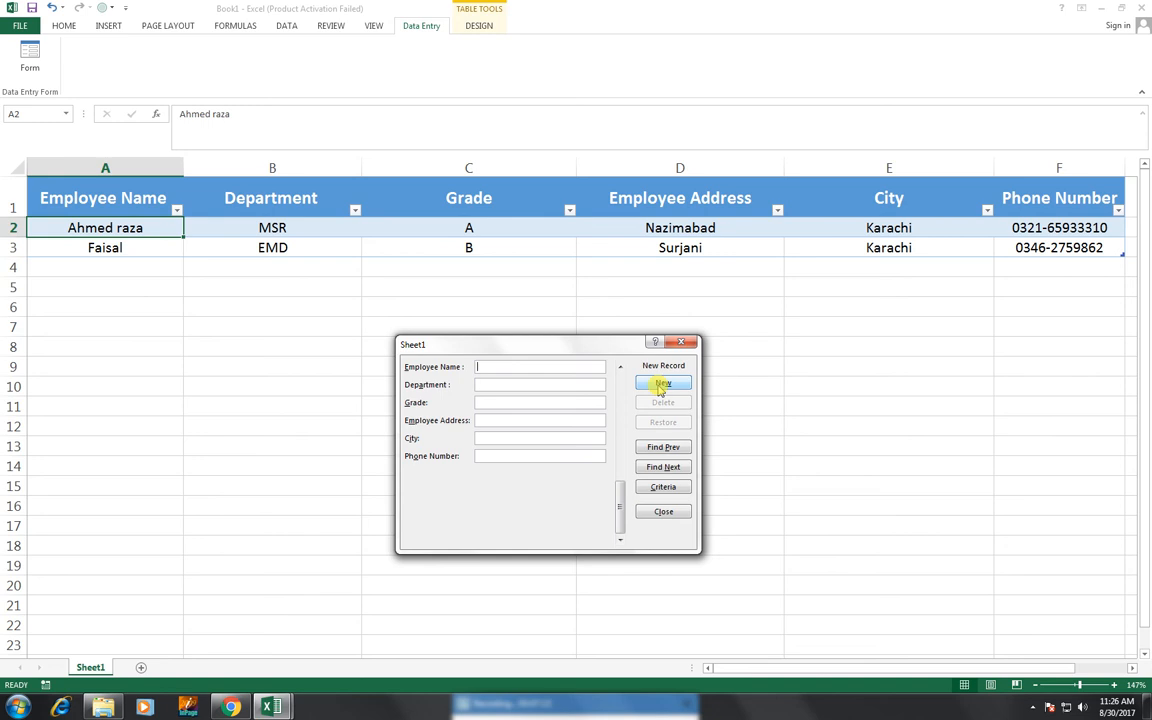
# Enter the new employee's name, department HR, grade A, address, city Karachi and phone number.
pyautogui.write('Sha')
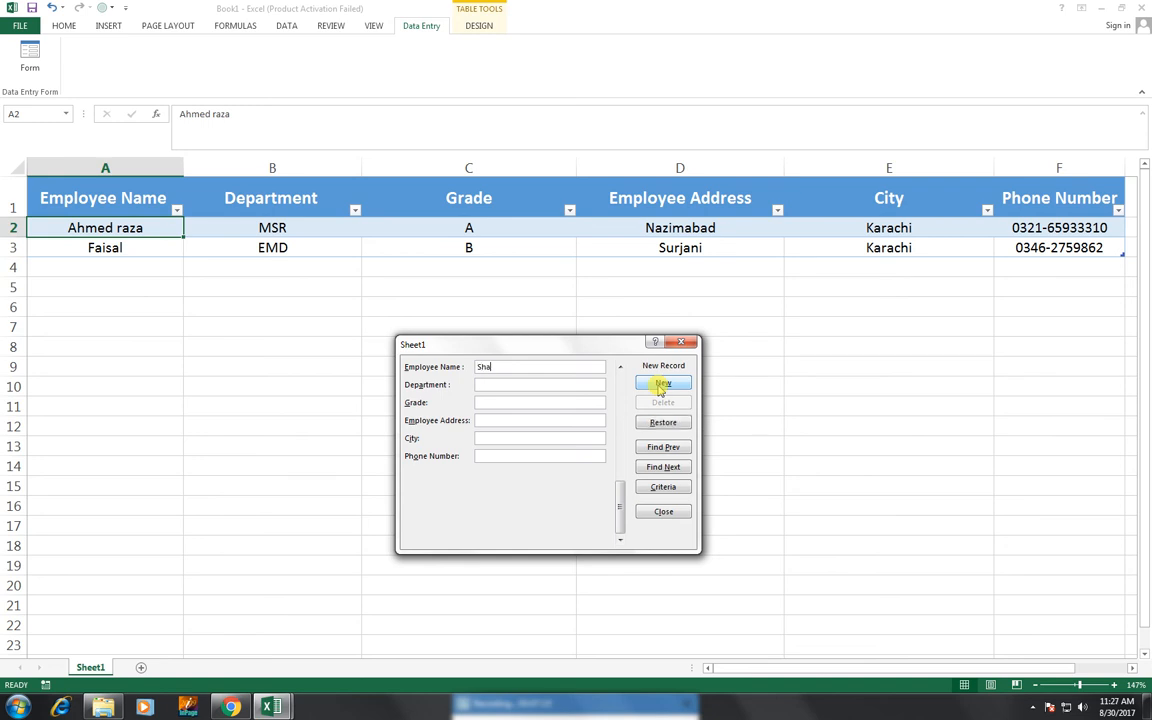
pyautogui.press('BackSpace')
pyautogui.write('eraz')
pyautogui.write('HR')
pyautogui.press('Tab')
pyautogui.write('A')
pyautogui.write('Sama')
pyautogui.write('ma DS')
pyautogui.write('hoping MAll')
pyautogui.write('Ka')
pyautogui.write('rach')
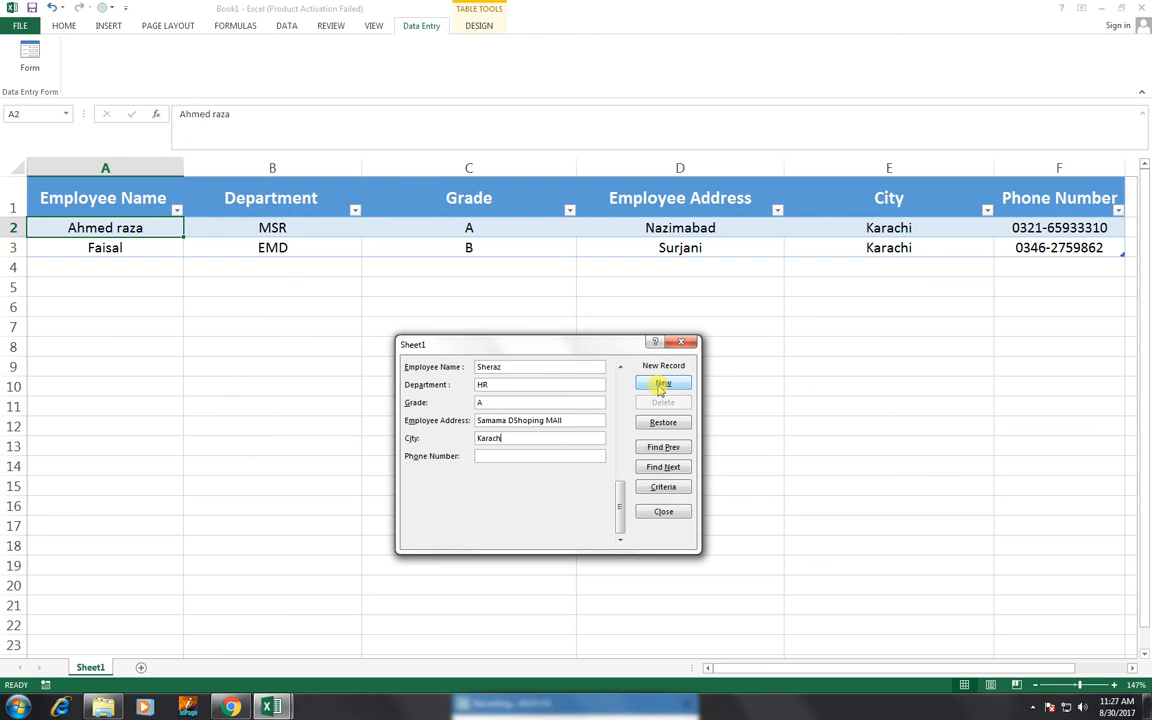
pyautogui.write('i')
pyautogui.press('Tab')
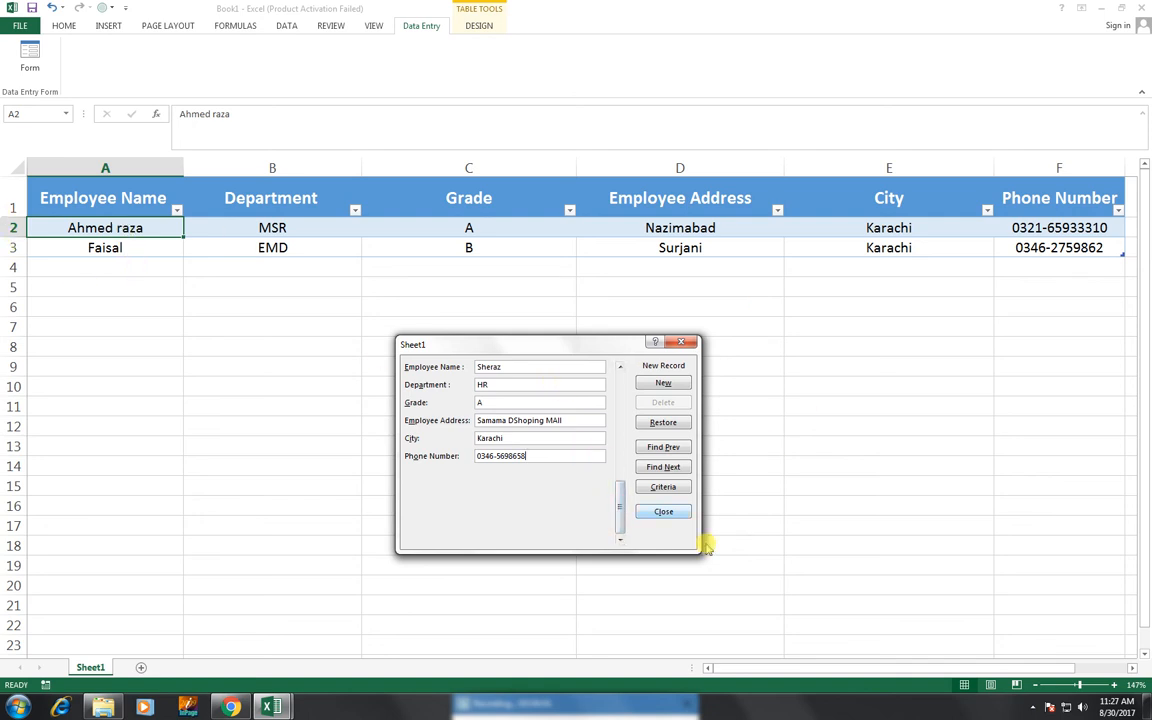
pyautogui.moveTo(617, 504); pyautogui.dragTo(620, 448)
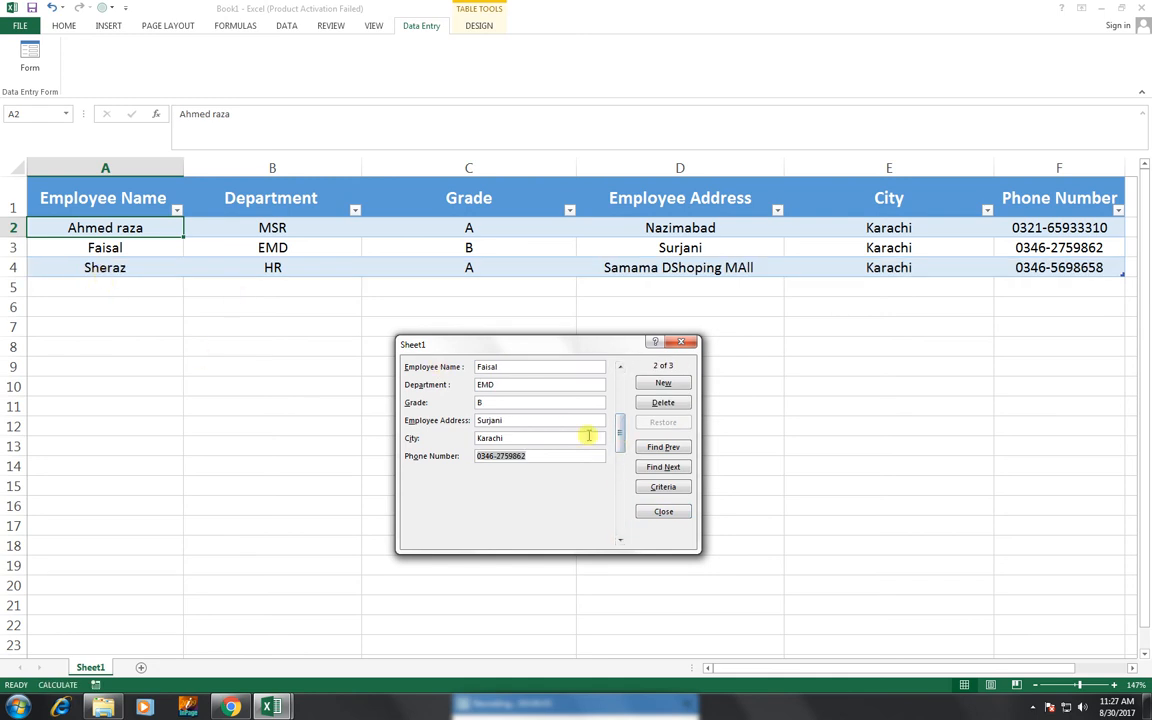
# Return to record 1 with Find Prev, then start a blank new record.
pyautogui.click(618, 388)
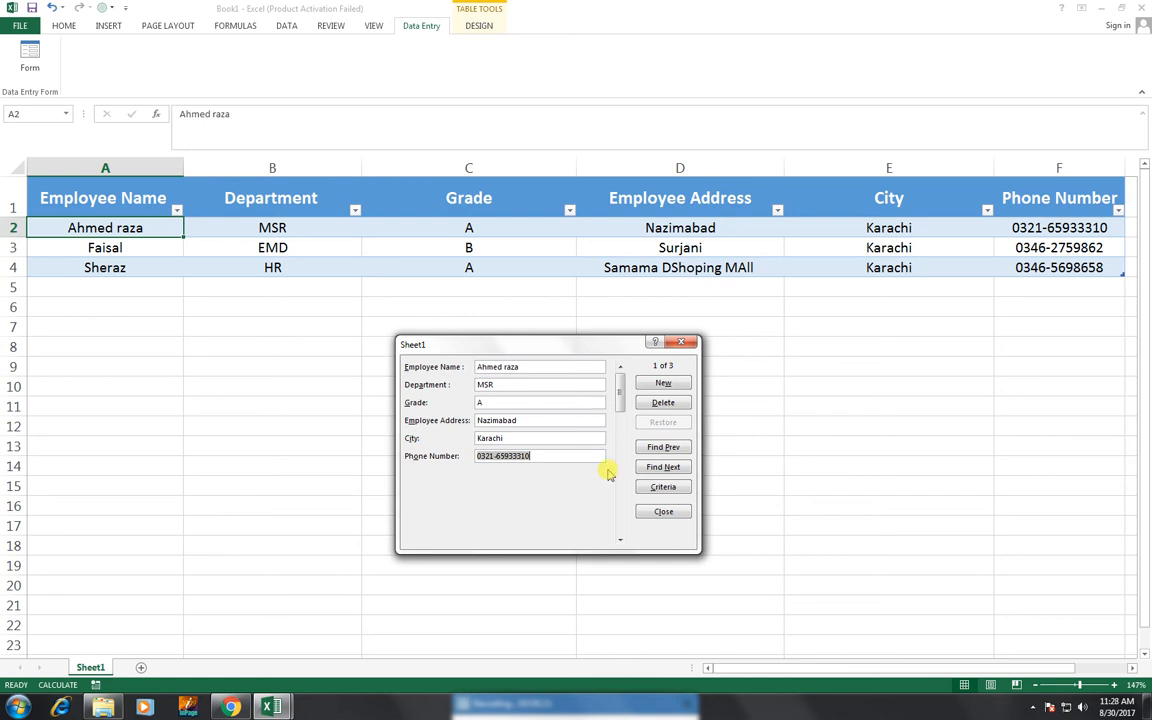
pyautogui.click(662, 384)
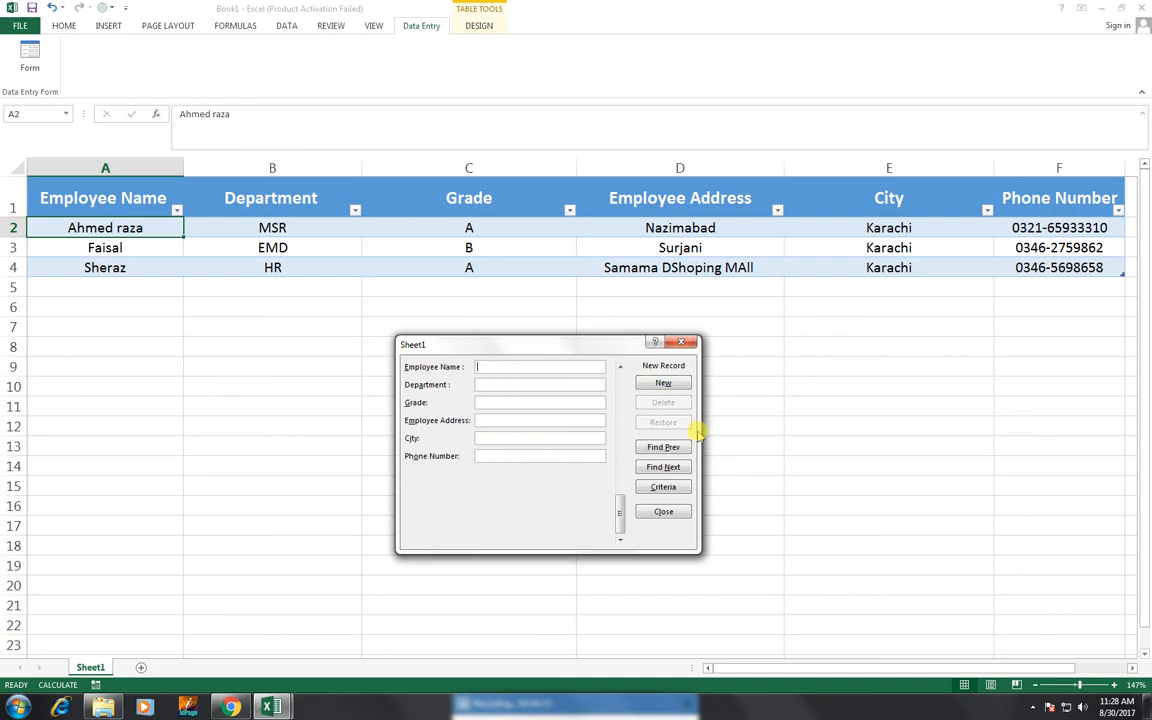
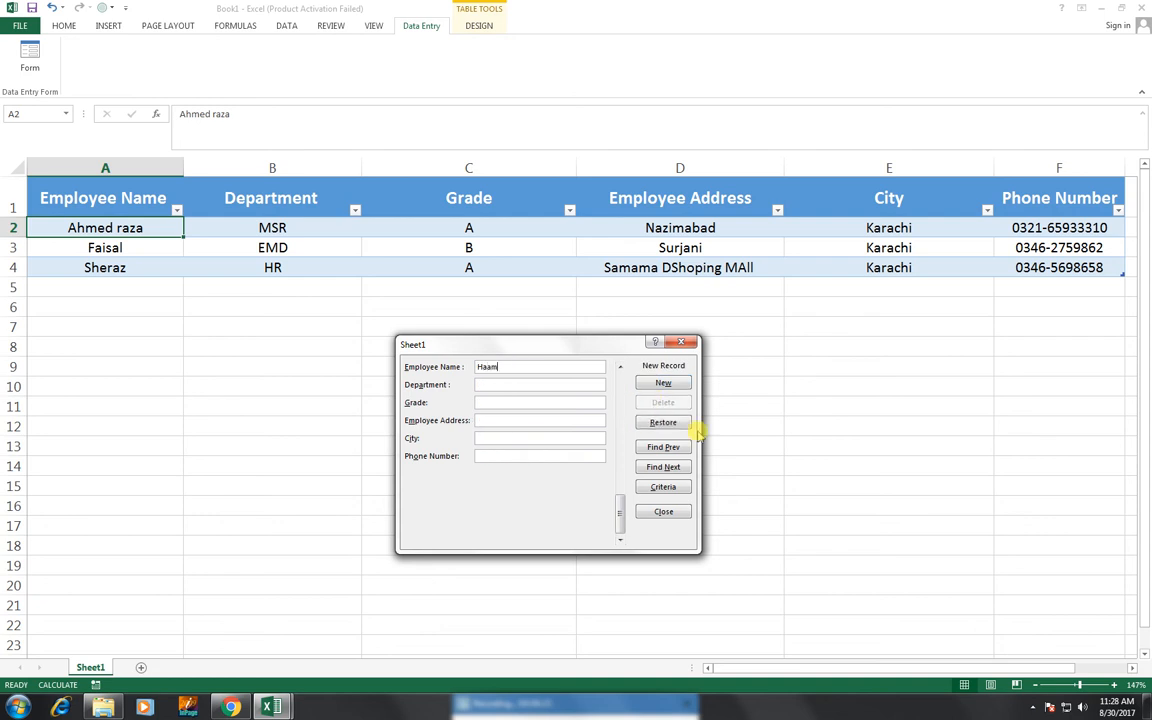
# Enter the employee's name, department Roshi, grade C, address, city Karachi and phone, then add the record.
pyautogui.press('BackSpace')
pyautogui.press('BackSpace')
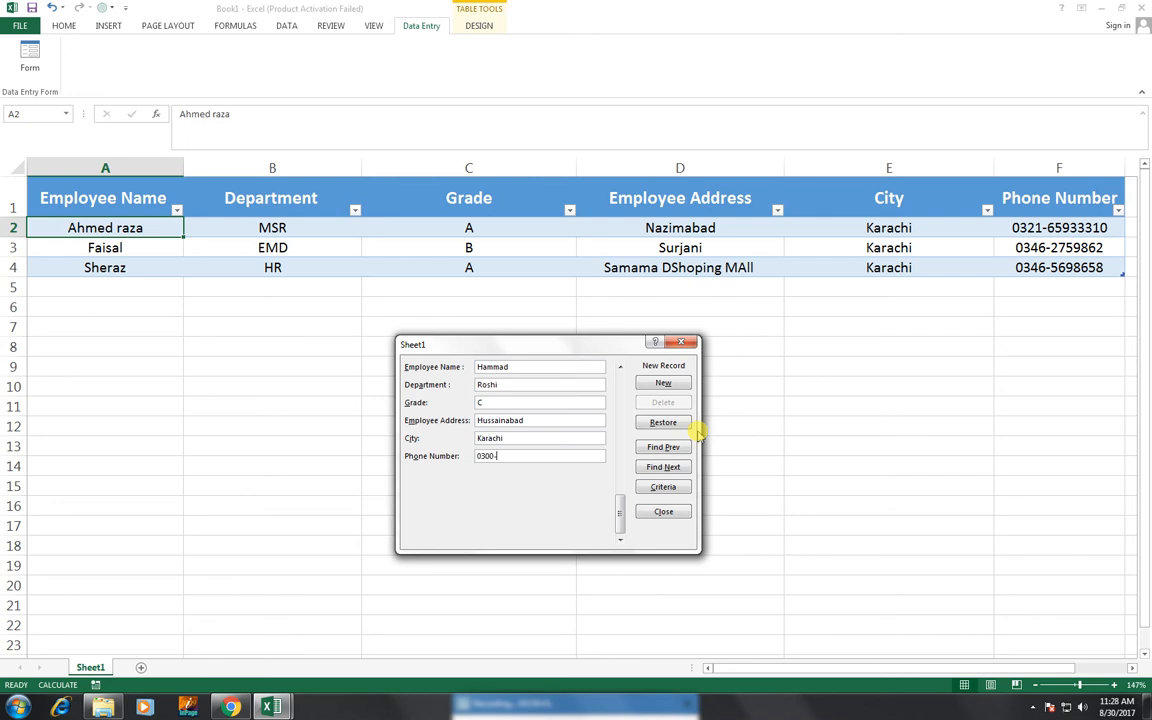
pyautogui.press('Return')
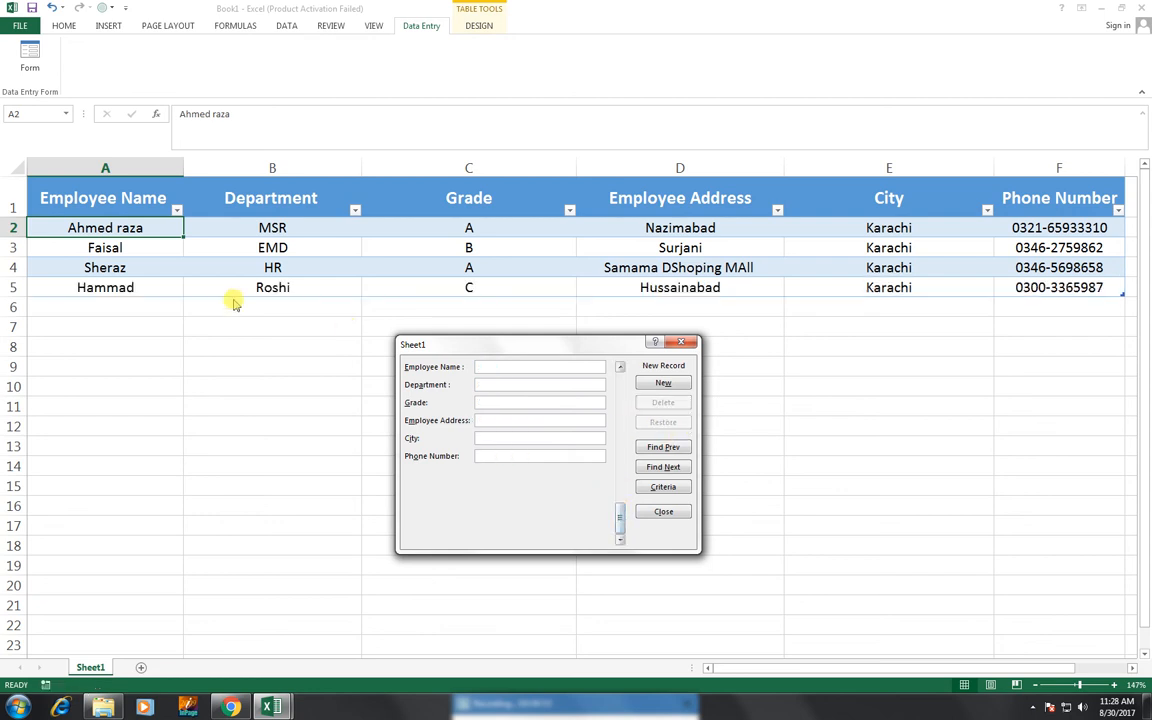